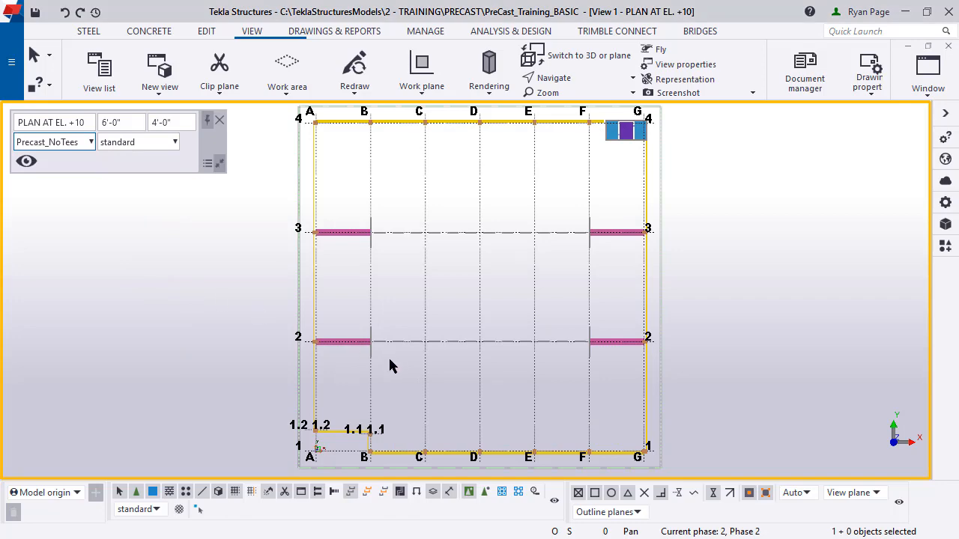
# Set the work area by two points around the beam-to-column joint at grid intersection A-3.
pyautogui.scroll(8, 321, 199)
pyautogui.moveTo(353, 243); pyautogui.dragTo(423, 248, button='middle')
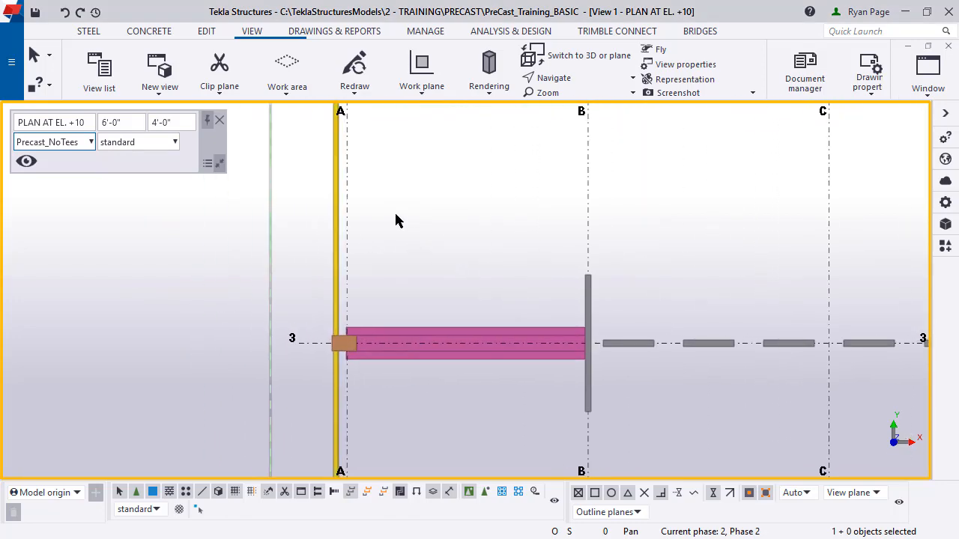
pyautogui.click(289, 69)
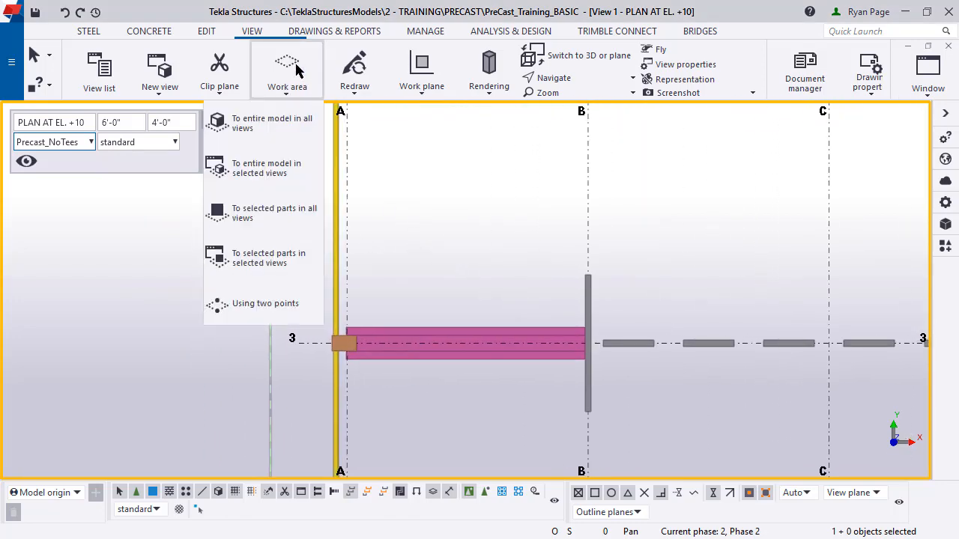
pyautogui.click(290, 302)
pyautogui.scroll(4, 320, 362)
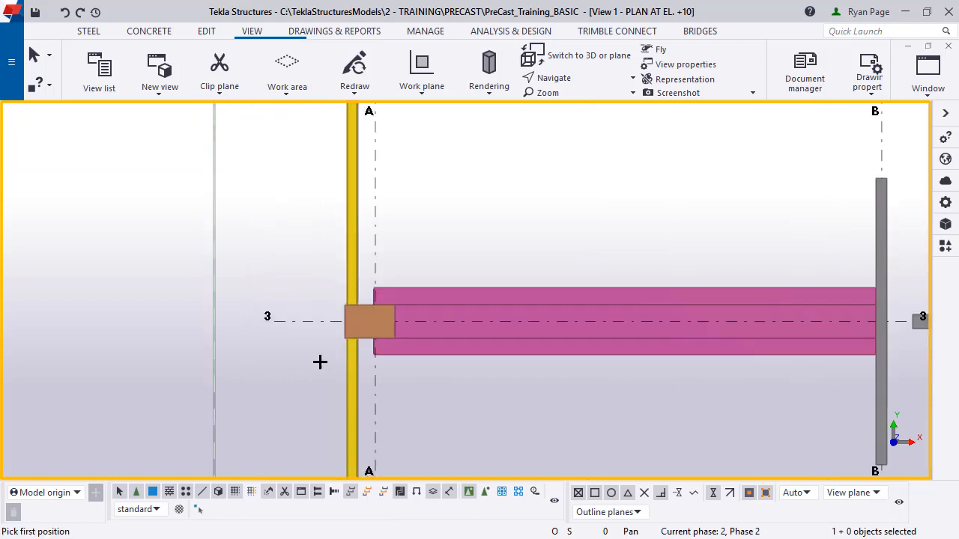
pyautogui.click(299, 237)
pyautogui.click(427, 394)
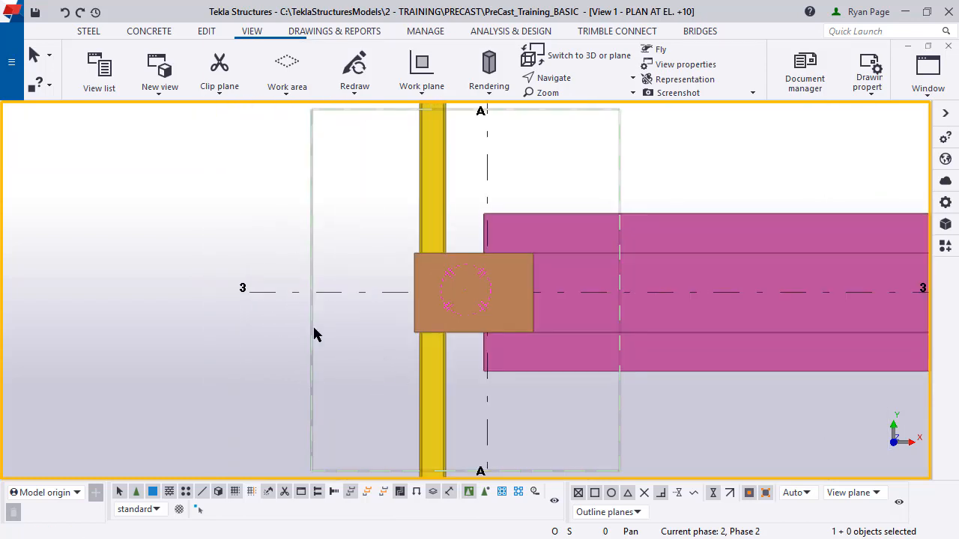
# Check the view depths of the PLAN AT EL. +10 view and apply its properties with the existing settings.
pyautogui.scroll(-5, 454, 368)
pyautogui.doubleClick(464, 384)
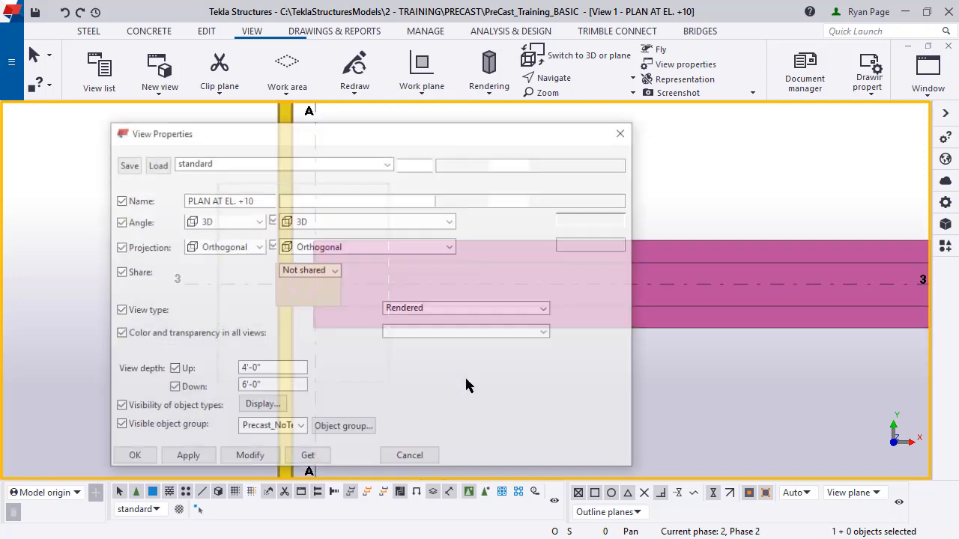
pyautogui.click(266, 324)
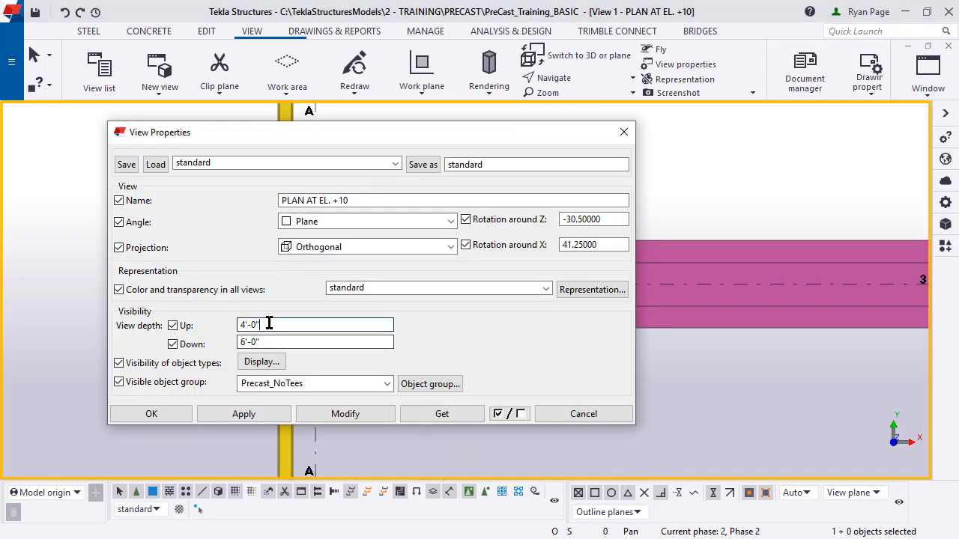
pyautogui.click(307, 341)
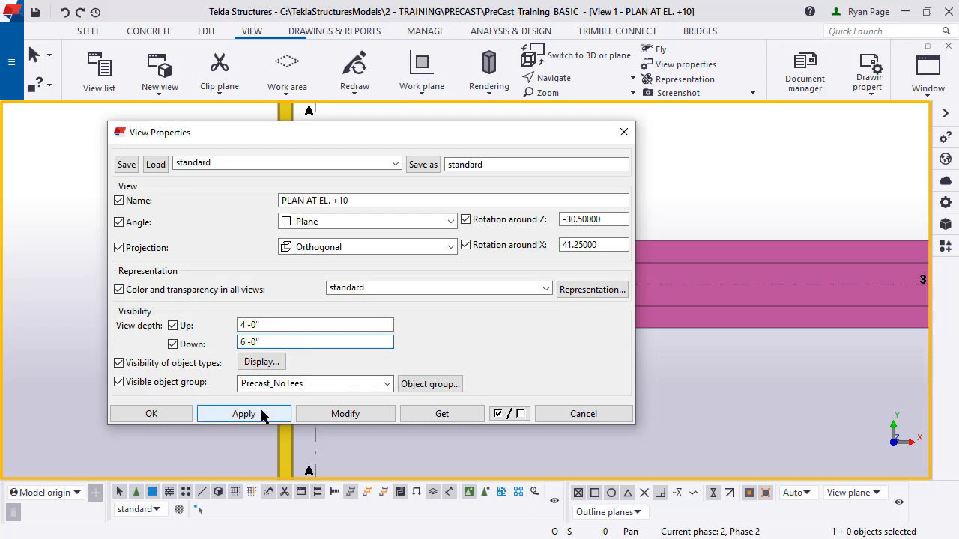
pyautogui.click(352, 417)
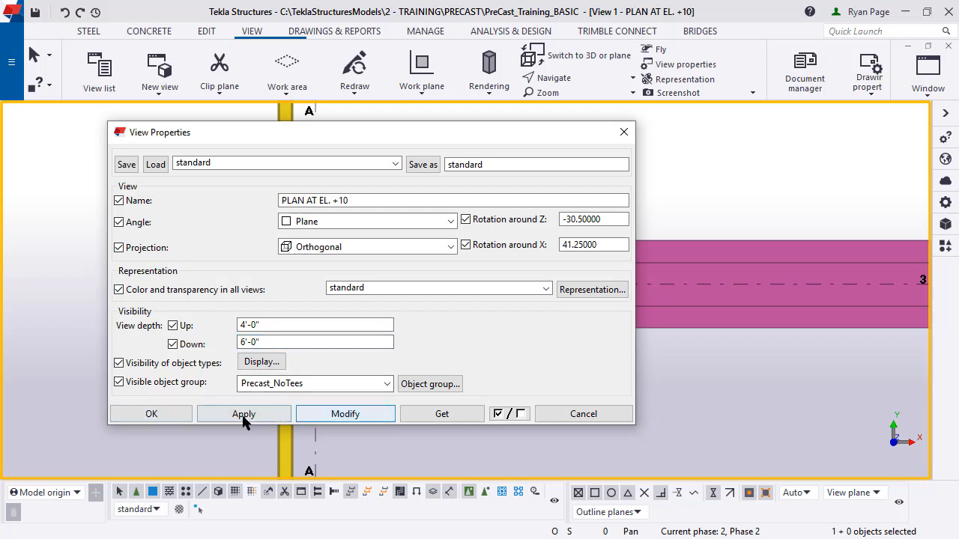
pyautogui.click(153, 414)
# Search the applications and components catalog for CORBEL.
pyautogui.moveTo(491, 397); pyautogui.dragTo(469, 383, button='middle')
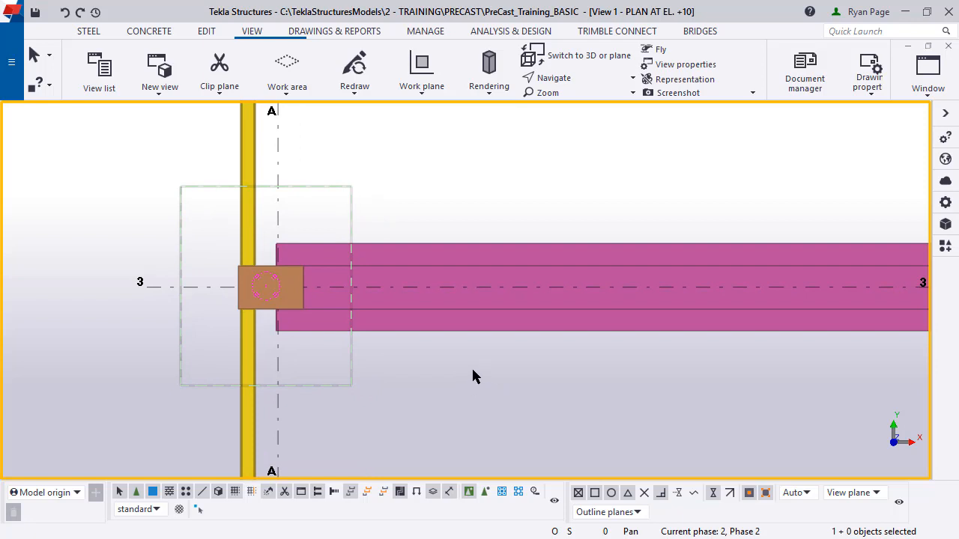
pyautogui.keyDown('ctrl'); pyautogui.moveTo(295, 296); pyautogui.dragTo(366, 274, button='middle'); pyautogui.keyUp('ctrl')
pyautogui.scroll(-1, 228, 237)
pyautogui.scroll(5, 246, 218)
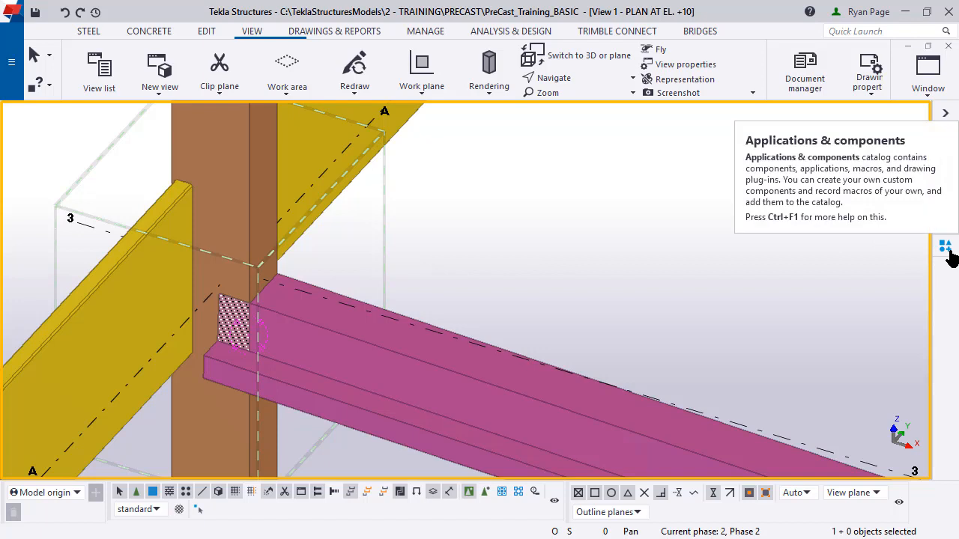
pyautogui.click(948, 253)
pyautogui.click(760, 152)
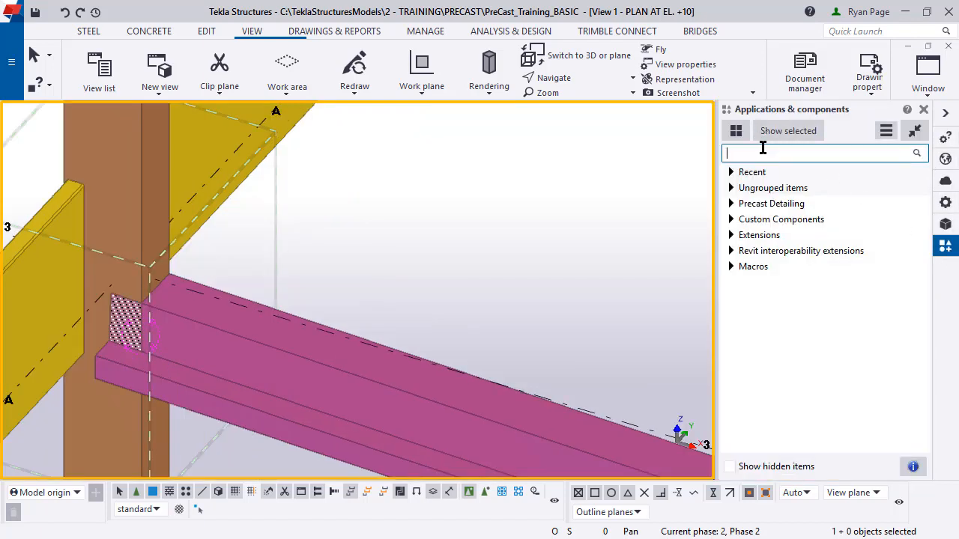
pyautogui.write('CORBEL')
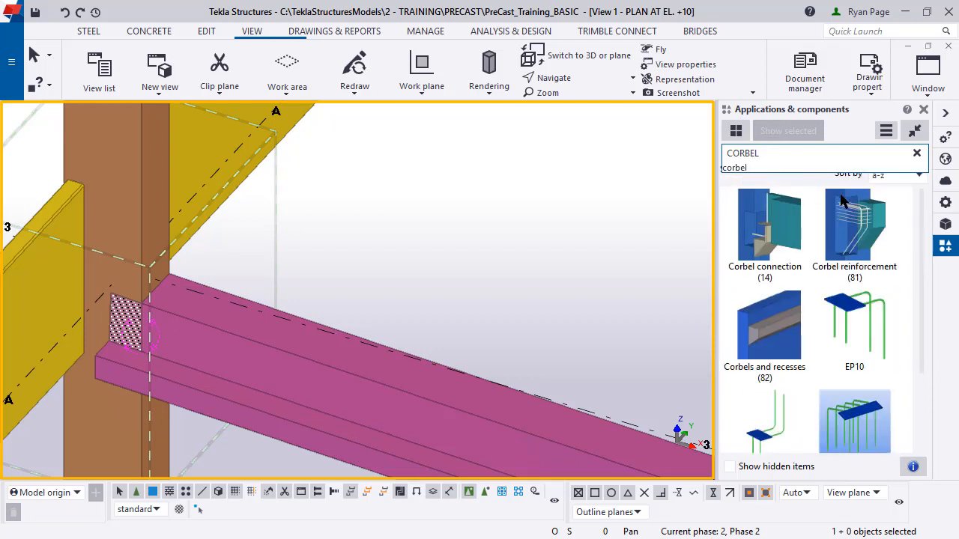
# Apply Corbel connection (14) with its existing settings, using the column as main part and the beam as secondary part.
pyautogui.click(762, 246)
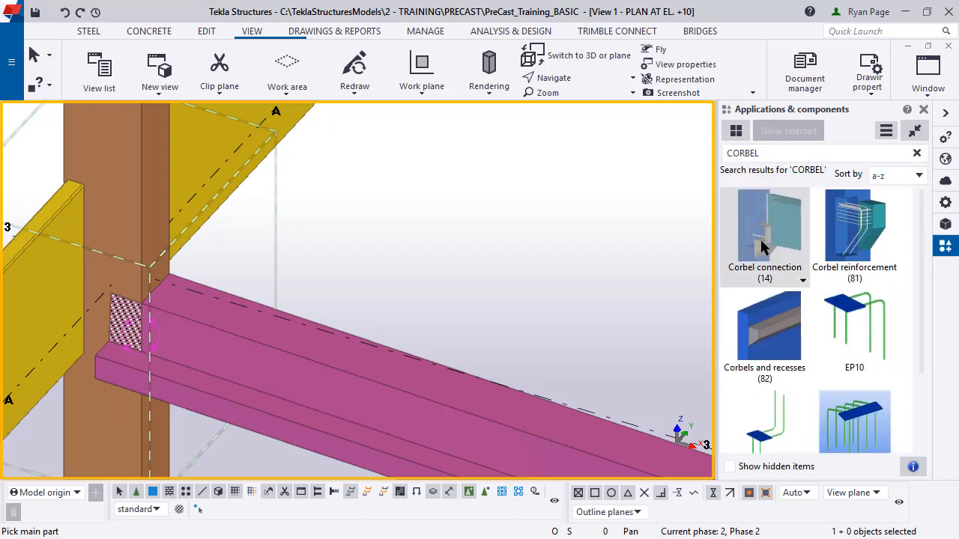
pyautogui.doubleClick(763, 246)
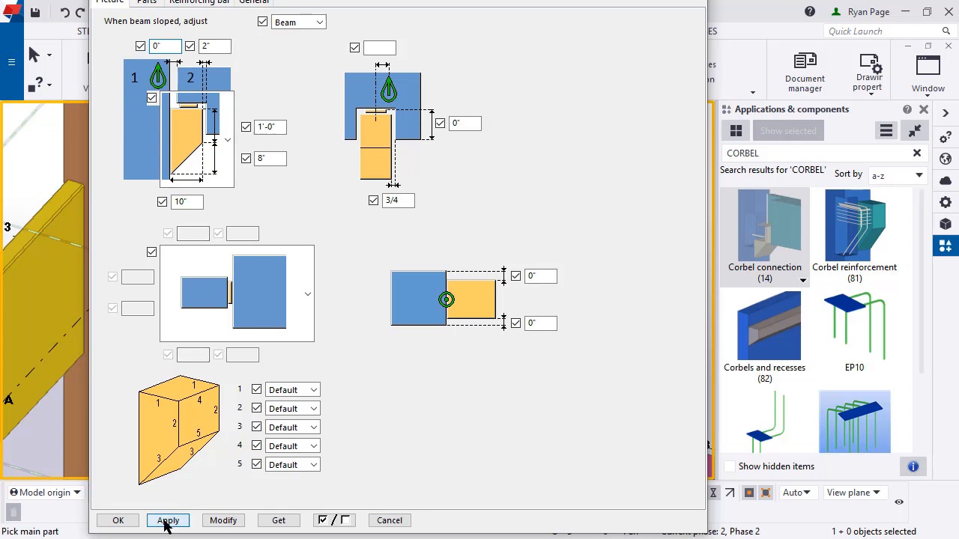
pyautogui.click(114, 520)
pyautogui.moveTo(257, 285); pyautogui.dragTo(346, 237, button='middle')
pyautogui.scroll(2, 262, 265)
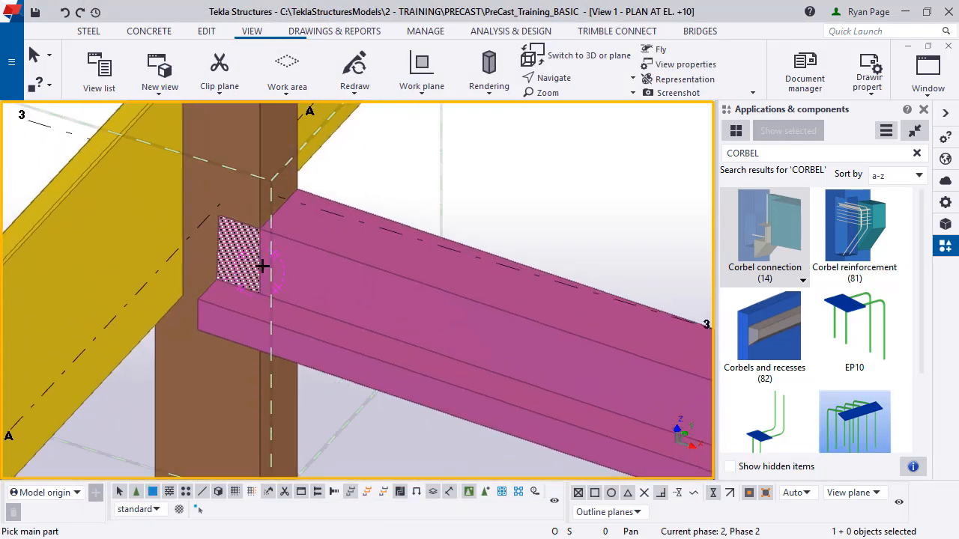
pyautogui.click(247, 202)
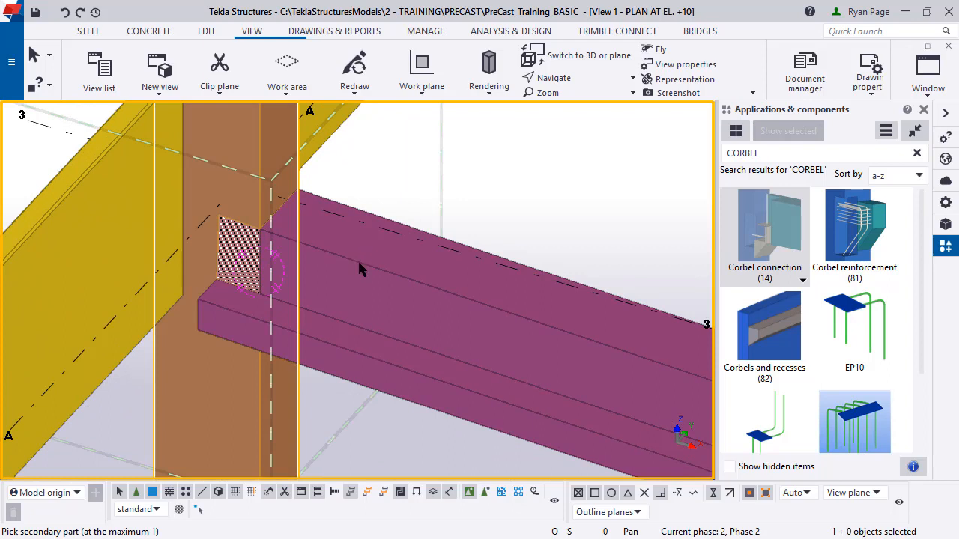
pyautogui.click(357, 259)
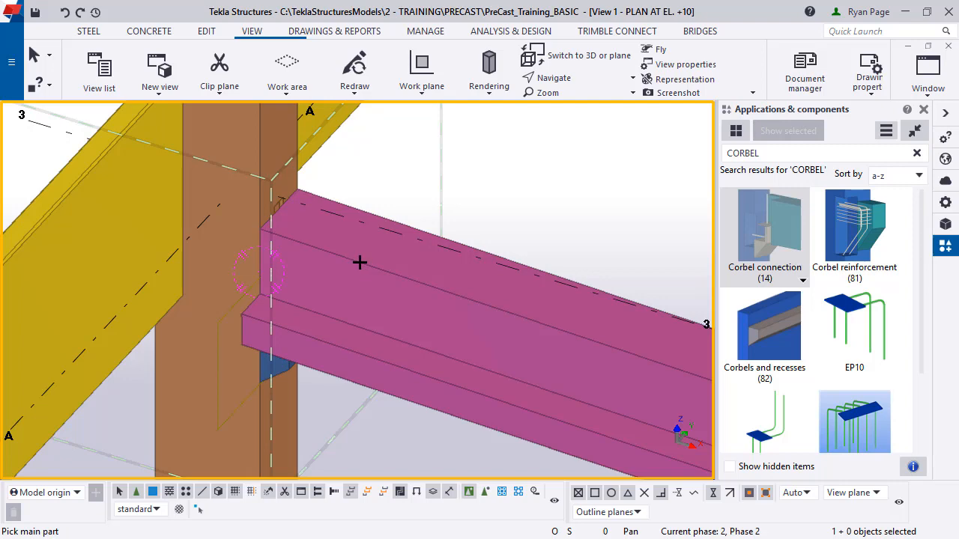
pyautogui.rightClick(360, 261)
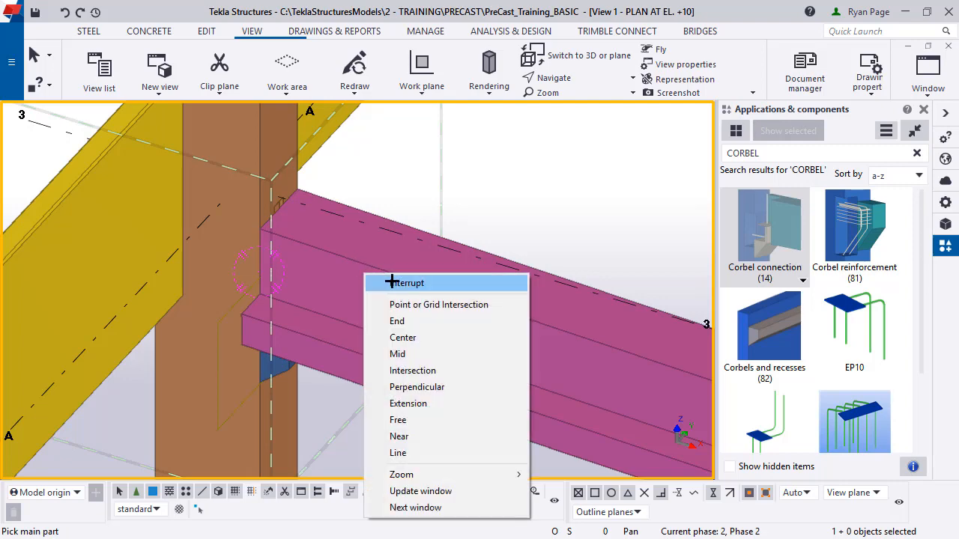
pyautogui.click(370, 275)
# Display only selected parts as solid and explode the corbel connection component under the beam end.
pyautogui.moveTo(325, 355); pyautogui.dragTo(381, 255, button='middle')
pyautogui.hotkey('ctrl', '5')
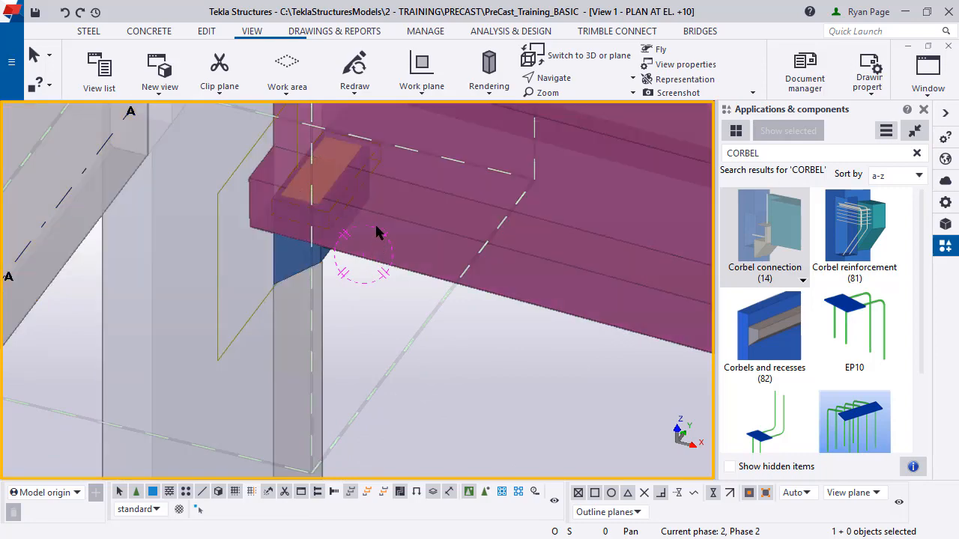
pyautogui.moveTo(353, 308); pyautogui.dragTo(298, 476, button='middle')
pyautogui.scroll(-1, 298, 472)
pyautogui.scroll(2, 281, 392)
pyautogui.moveTo(249, 392); pyautogui.dragTo(287, 336, button='middle')
pyautogui.click(292, 331)
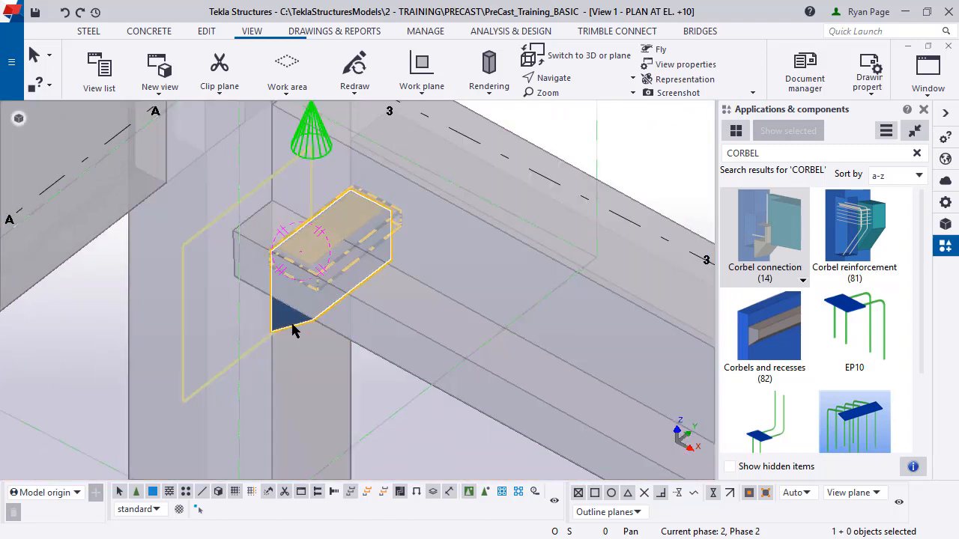
pyautogui.rightClick(292, 330)
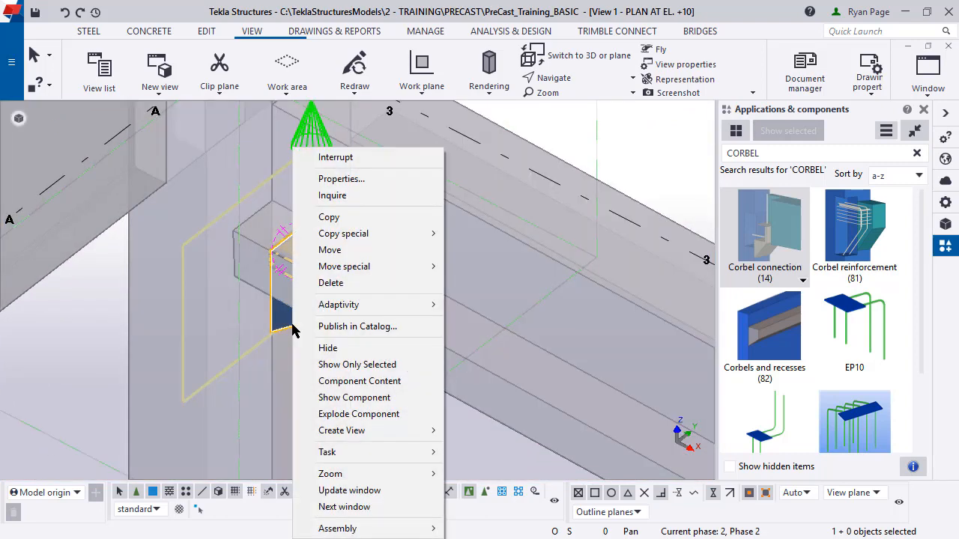
pyautogui.click(409, 414)
# Delete the small cut outline at the column face just above the beam end.
pyautogui.scroll(3, 397, 225)
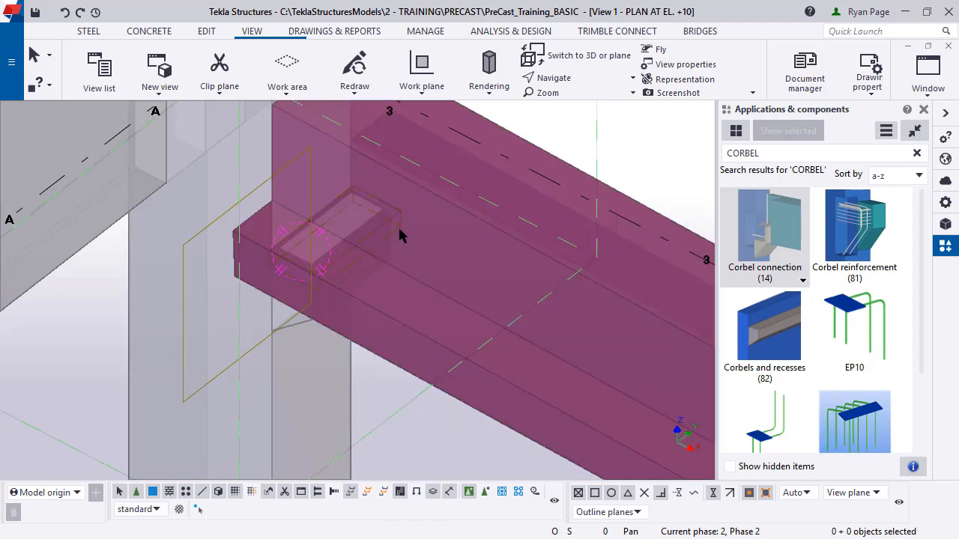
pyautogui.moveTo(397, 225); pyautogui.dragTo(388, 434, button='middle')
pyautogui.scroll(5, 305, 283)
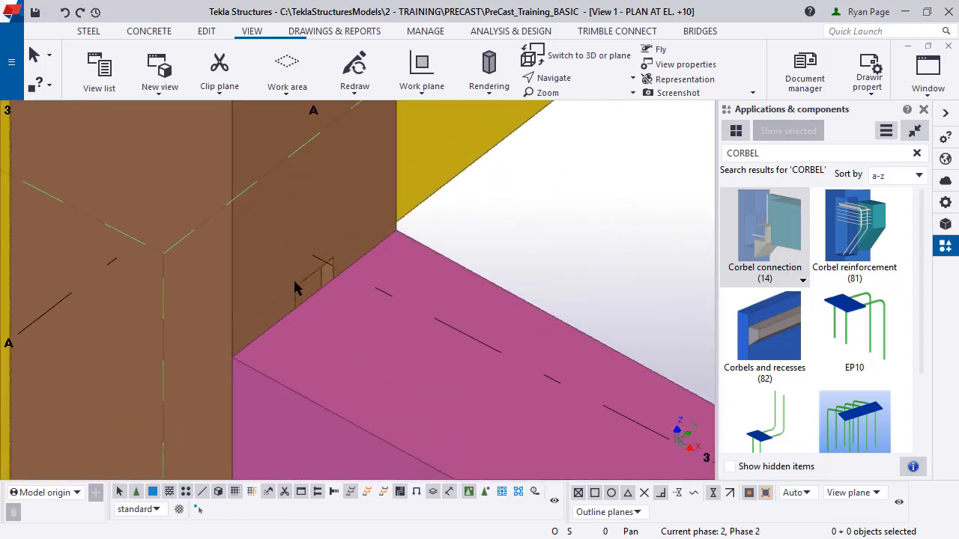
pyautogui.click(306, 280)
pyautogui.scroll(-3, 296, 277)
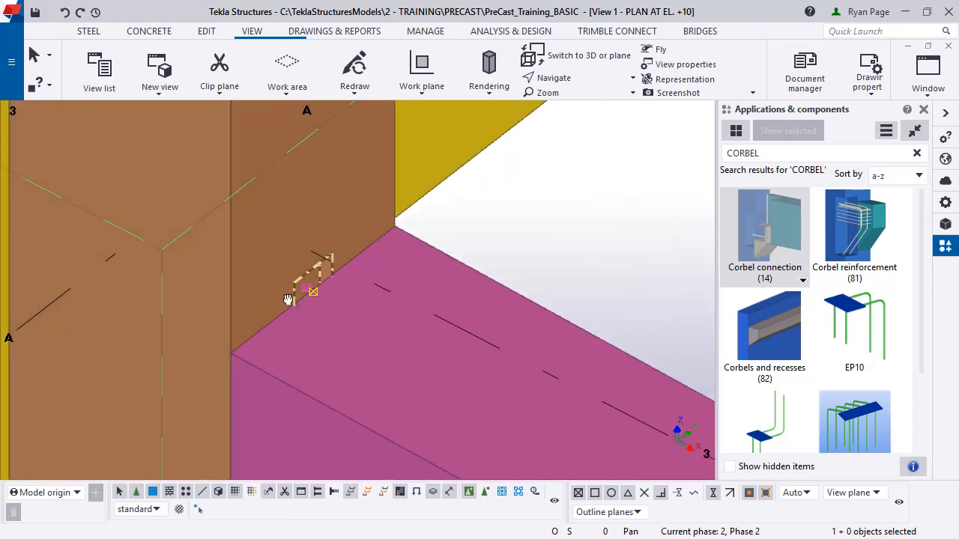
pyautogui.moveTo(289, 299)
pyautogui.keyDown('ctrl'); pyautogui.mouseDown(button='middle')
pyautogui.moveTo(170, 257)
pyautogui.moveTo(242, 265)
pyautogui.mouseUp(button='middle'); pyautogui.keyUp('ctrl')
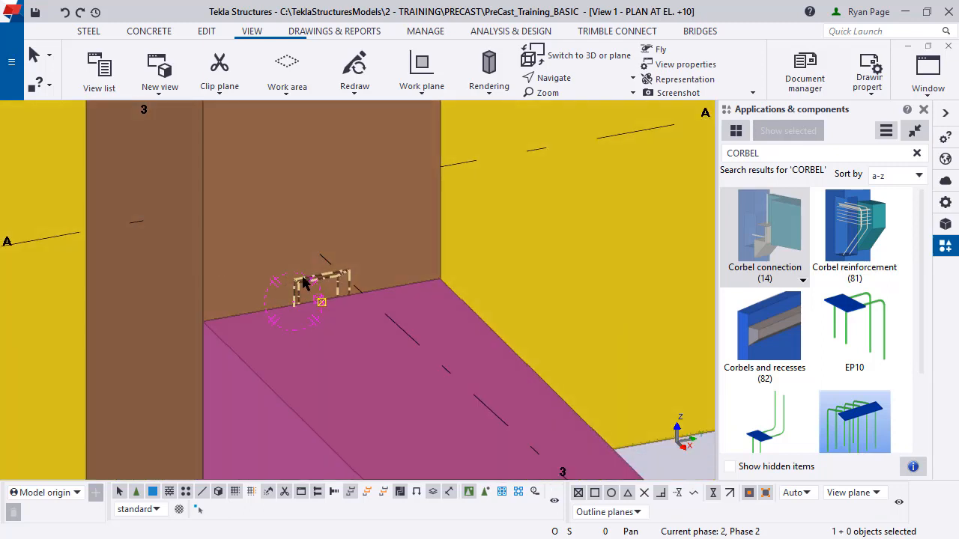
pyautogui.press('Delete')
# Search the component catalog for ep9 and open the properties of the EP9 embed plate.
pyautogui.scroll(-3, 301, 274)
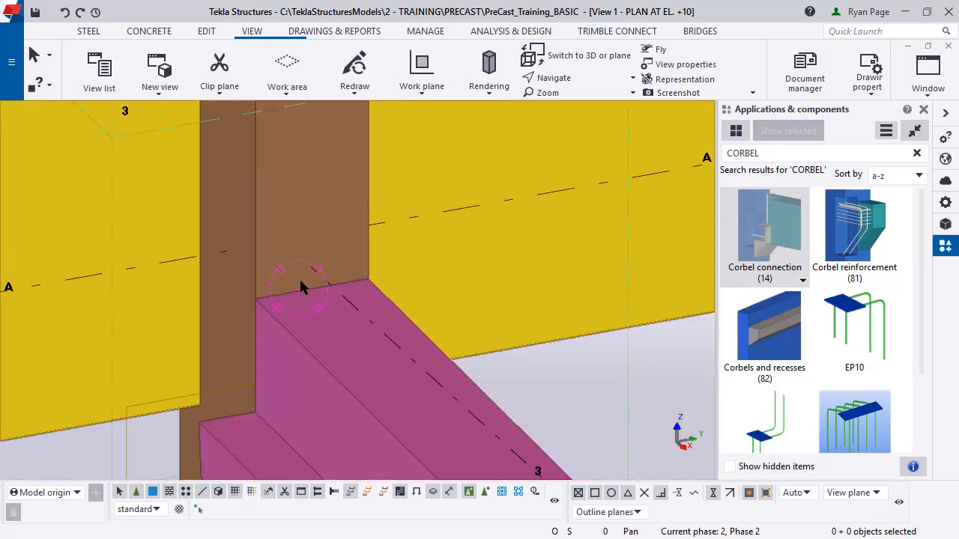
pyautogui.moveTo(313, 307); pyautogui.dragTo(331, 290, button='middle')
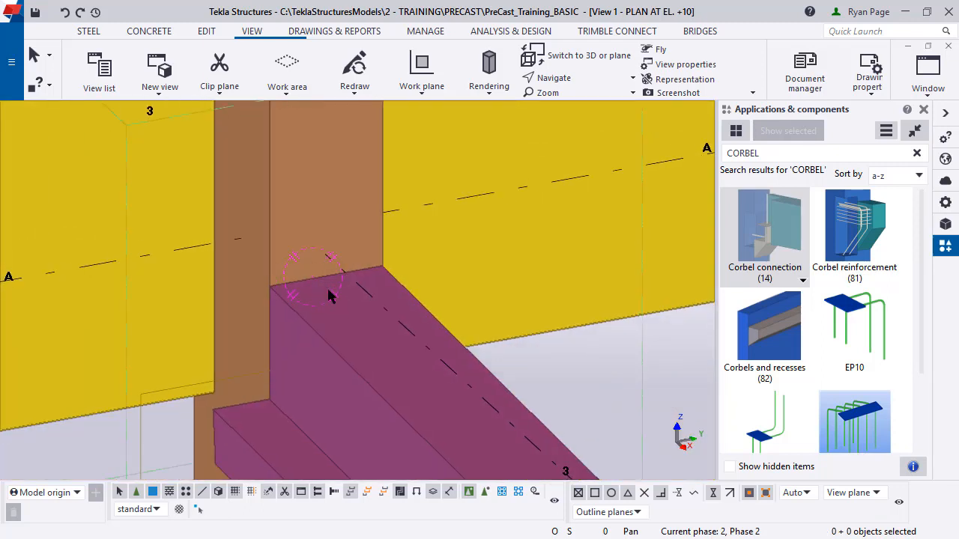
pyautogui.scroll(2, 322, 315)
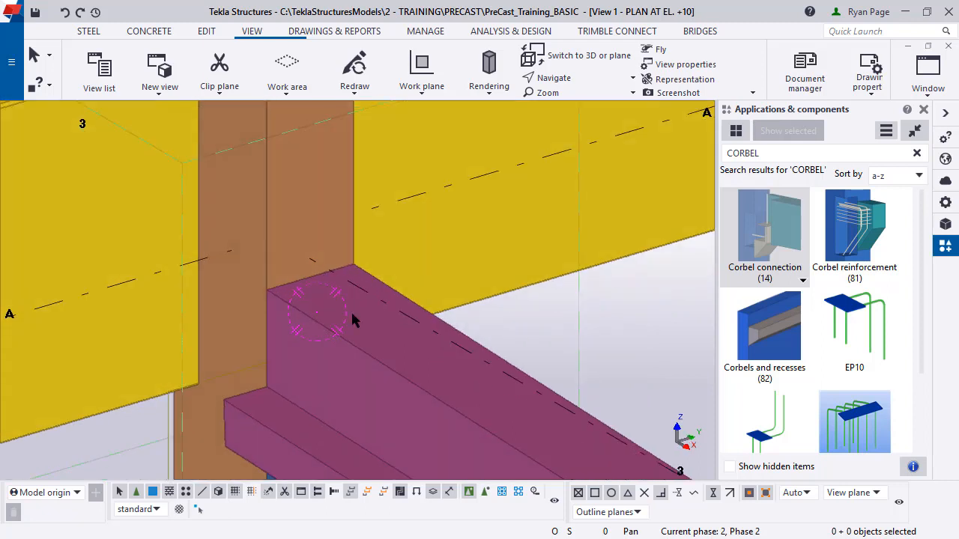
pyautogui.moveTo(798, 155); pyautogui.dragTo(719, 158)
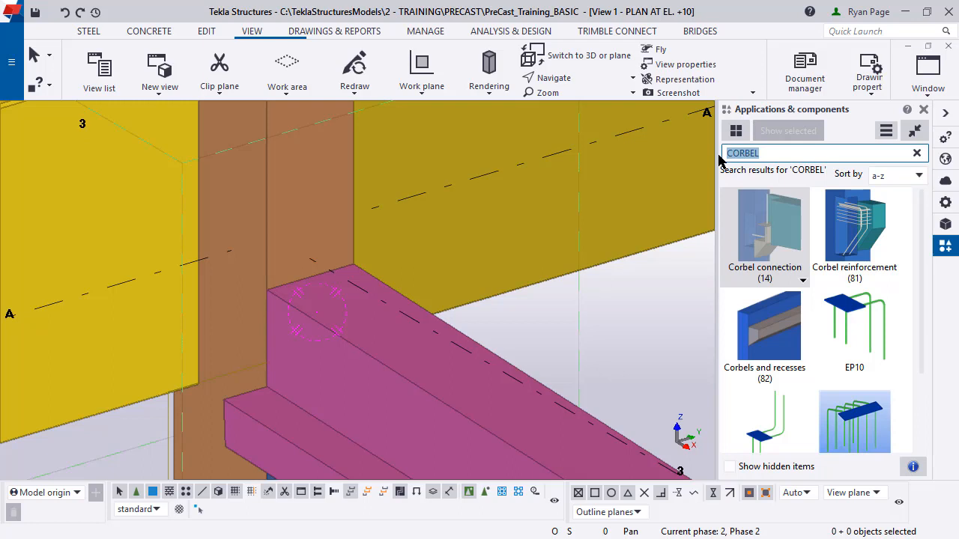
pyautogui.write('ep')
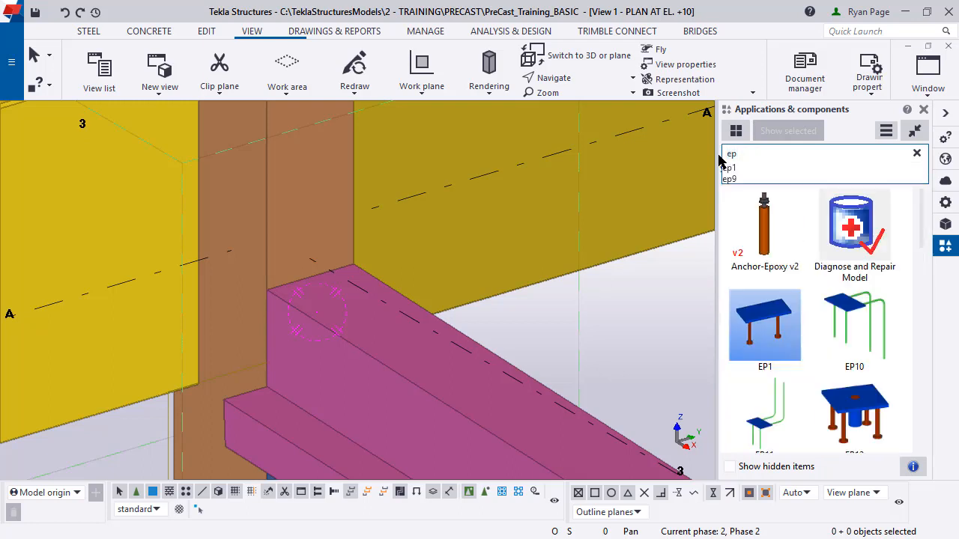
pyautogui.write('9')
pyautogui.click(782, 201)
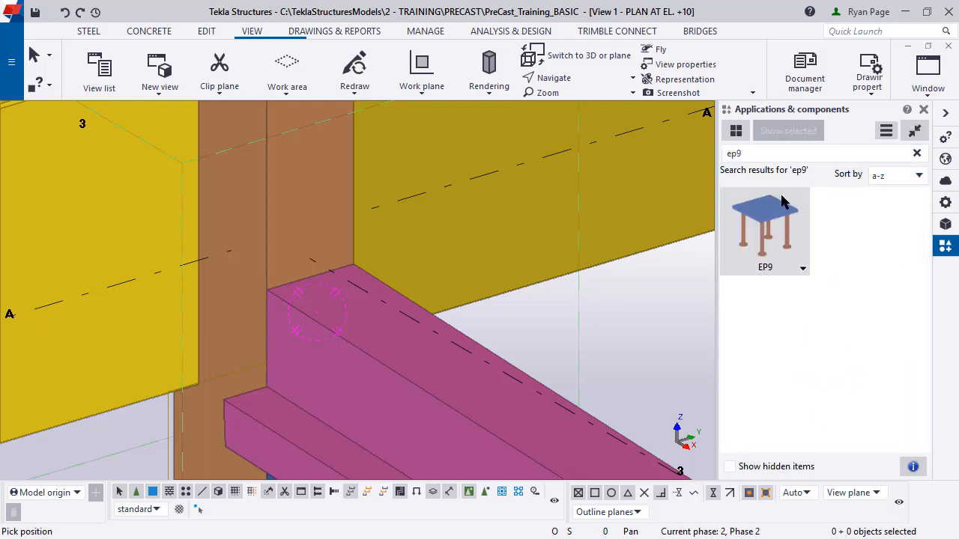
pyautogui.doubleClick(782, 202)
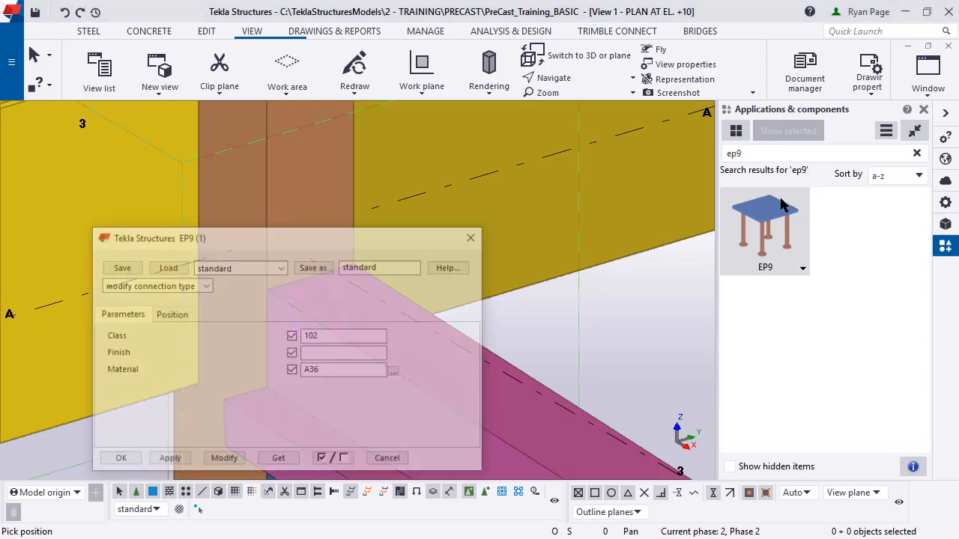
# Accept the EP9 position settings with On plane Left, Rotation Back and At depth Middle.
pyautogui.click(168, 315)
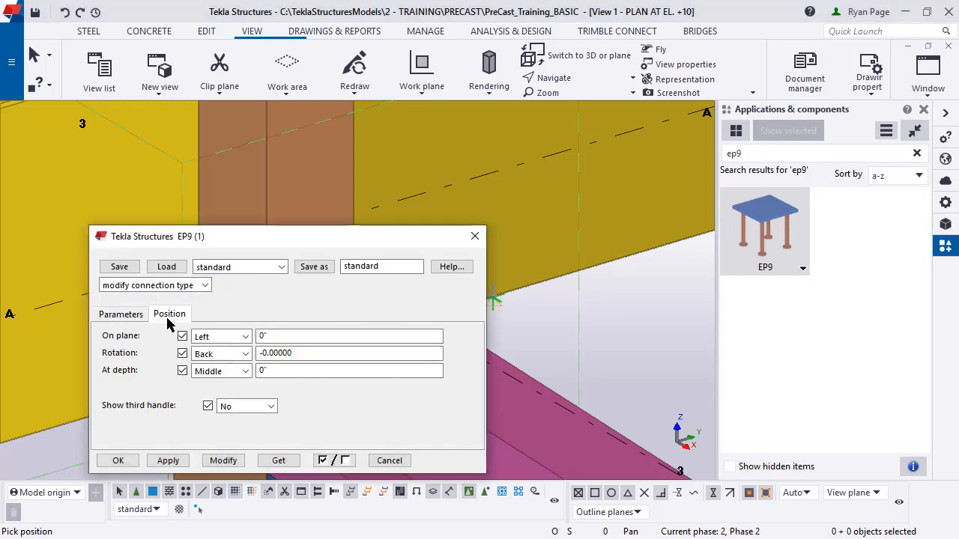
pyautogui.click(244, 337)
pyautogui.click(233, 374)
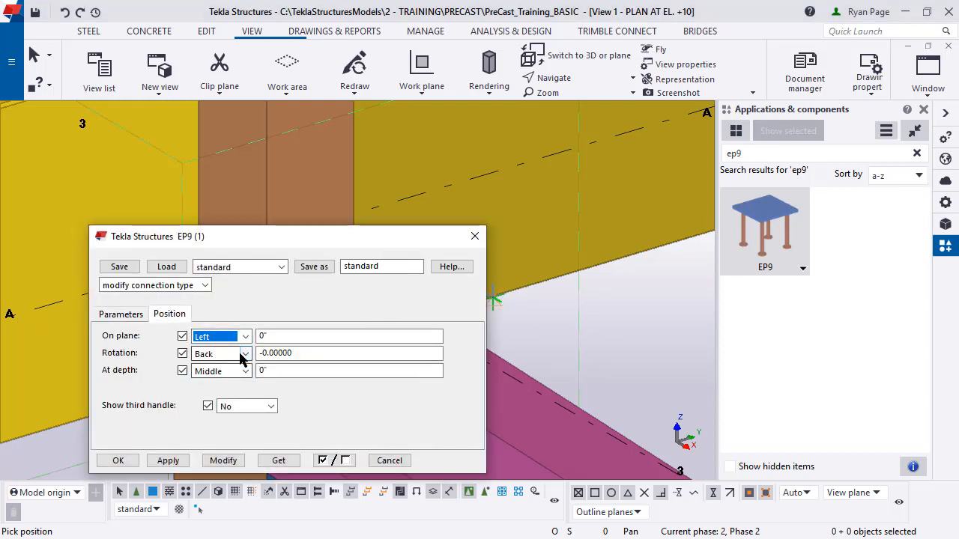
pyautogui.click(217, 355)
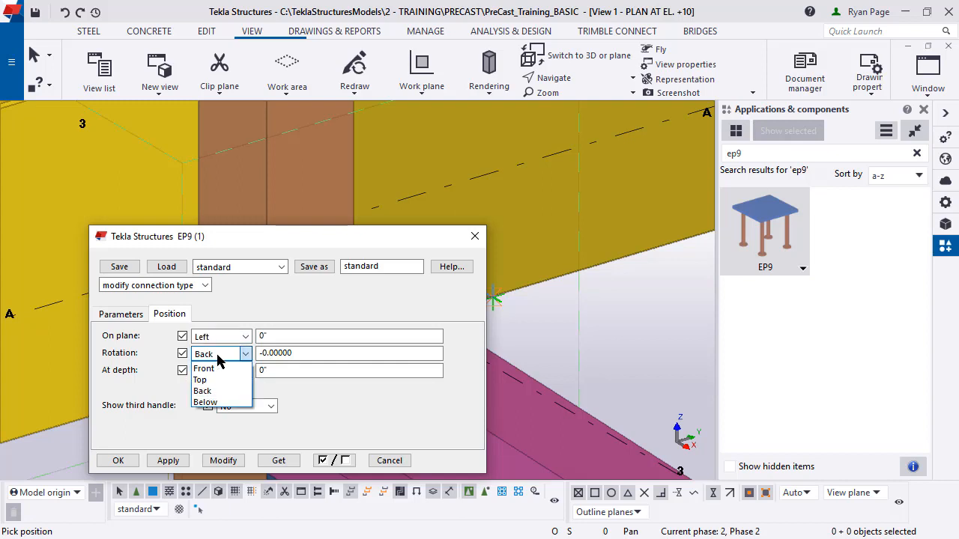
pyautogui.click(228, 393)
pyautogui.click(169, 461)
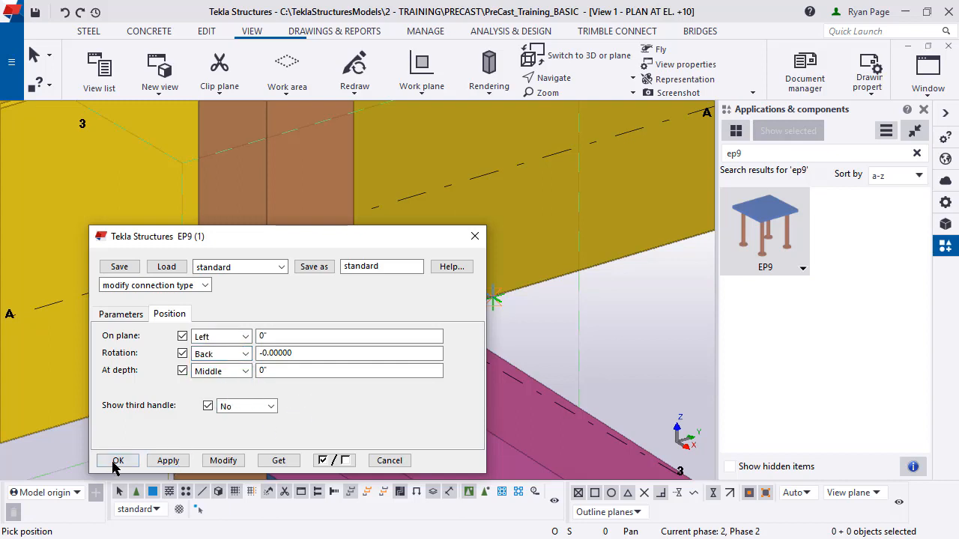
pyautogui.click(118, 460)
# Place EP9 on the column face from the midpoint of the beam's top end edge toward the far corner, and make parts transparent.
pyautogui.scroll(3, 306, 281)
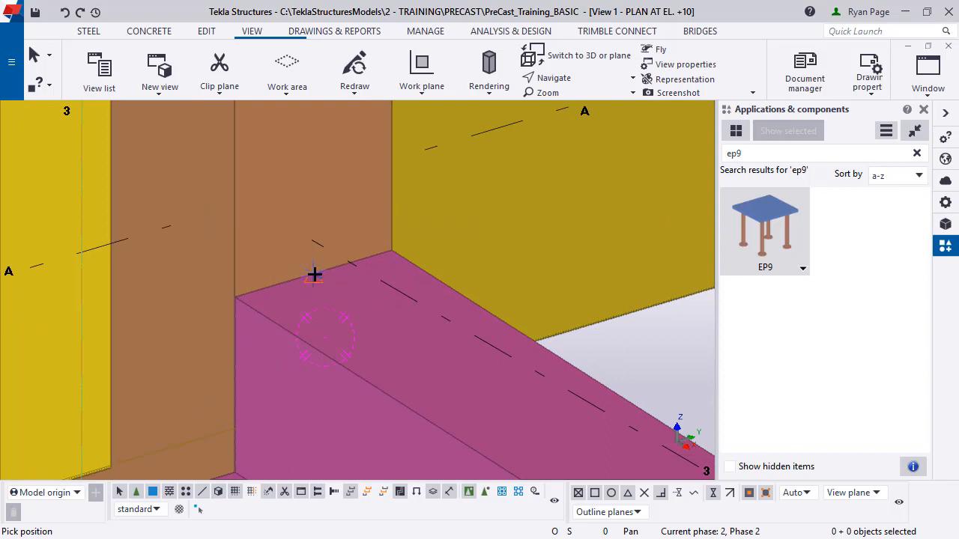
pyautogui.click(313, 275)
pyautogui.click(389, 253)
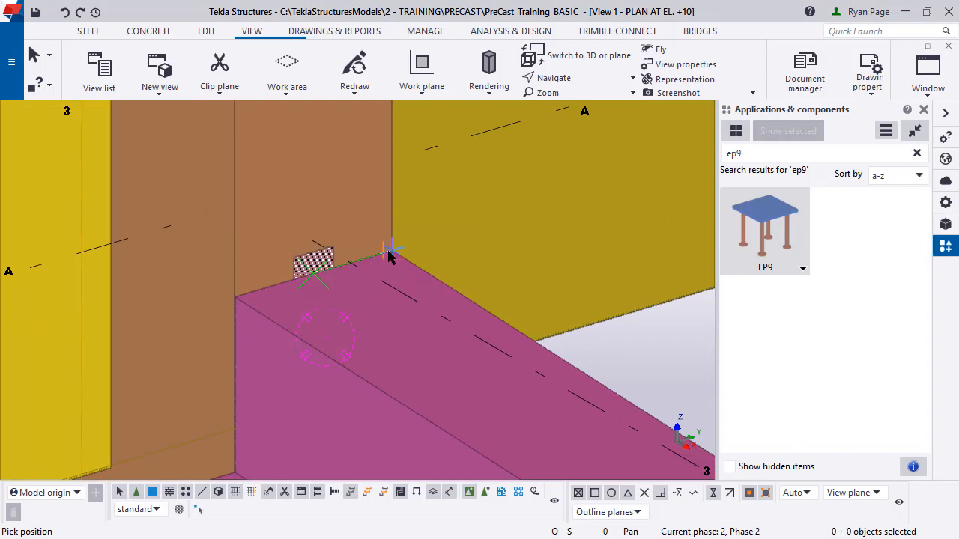
pyautogui.rightClick(376, 312)
pyautogui.click(447, 75)
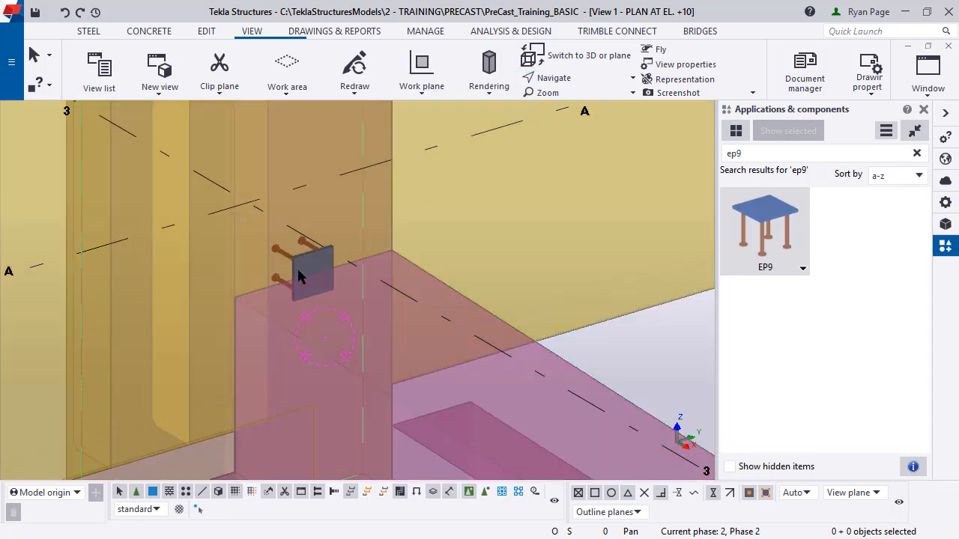
pyautogui.keyDown('ctrl'); pyautogui.moveTo(299, 273); pyautogui.dragTo(336, 260, button='middle'); pyautogui.keyUp('ctrl')
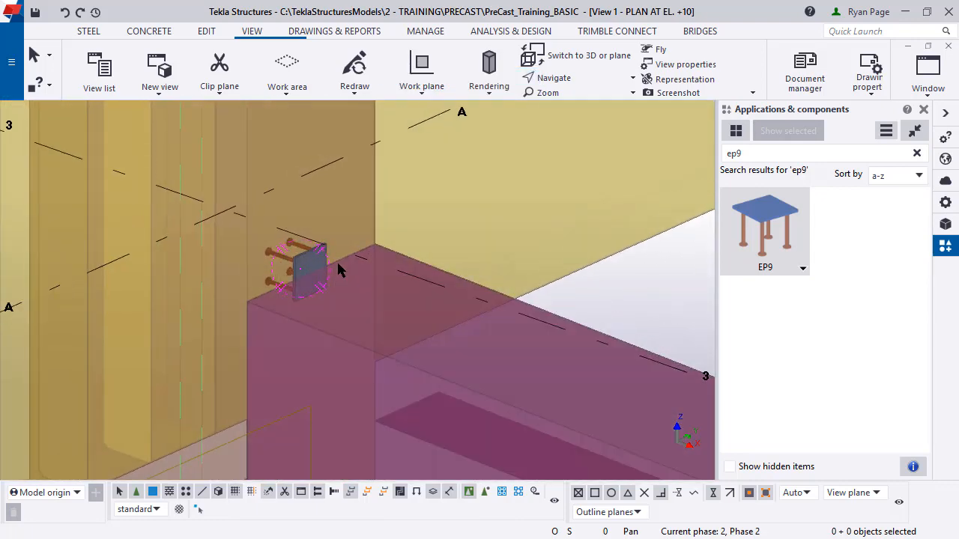
# Find EA1 in the component catalog and place it from the midpoint of the beam's top end edge toward the near corner.
pyautogui.doubleClick(794, 159)
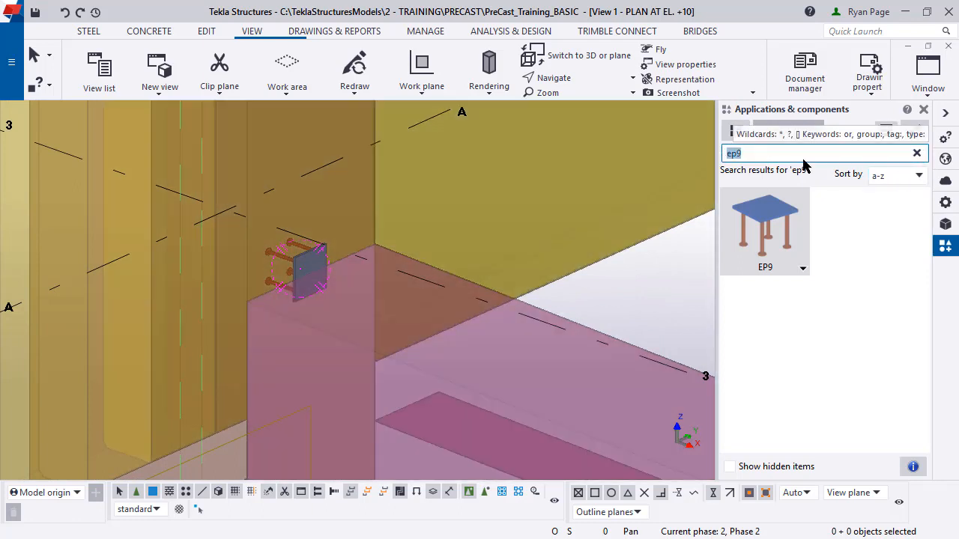
pyautogui.write('ea1')
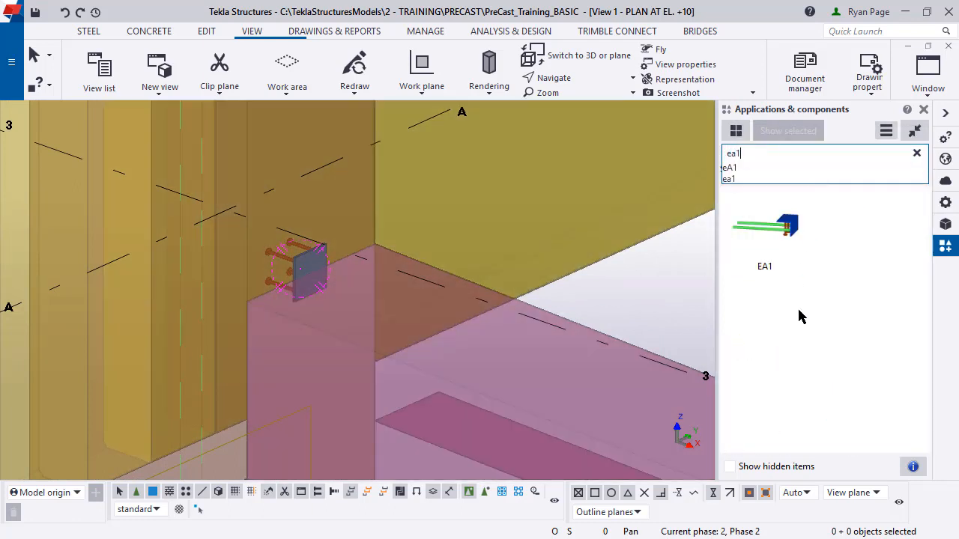
pyautogui.click(783, 226)
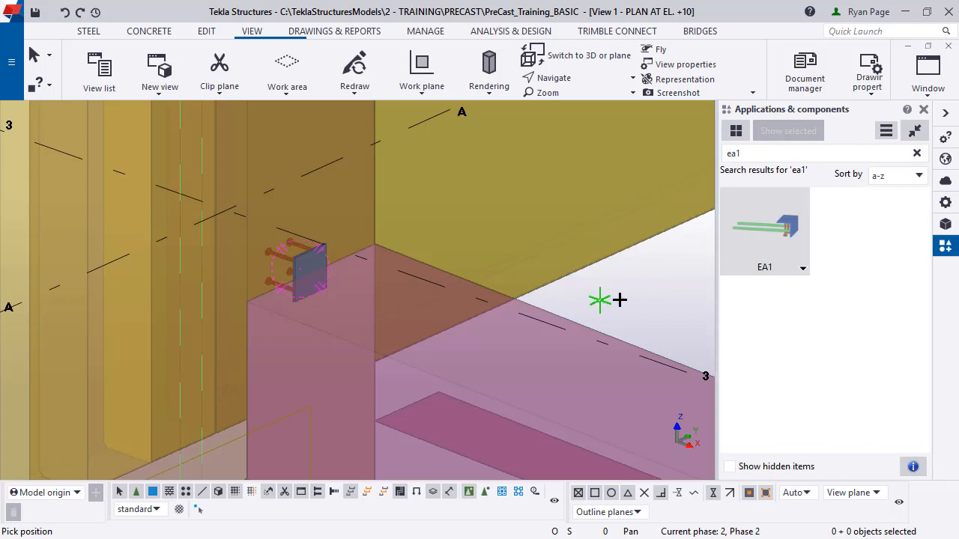
pyautogui.scroll(3, 374, 282)
pyautogui.scroll(2, 278, 285)
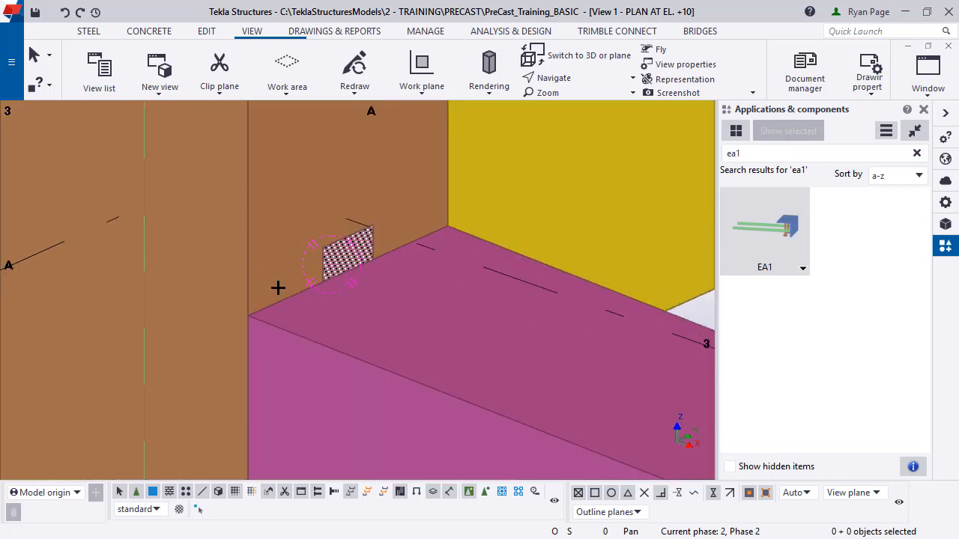
pyautogui.scroll(2, 355, 261)
pyautogui.click(346, 259)
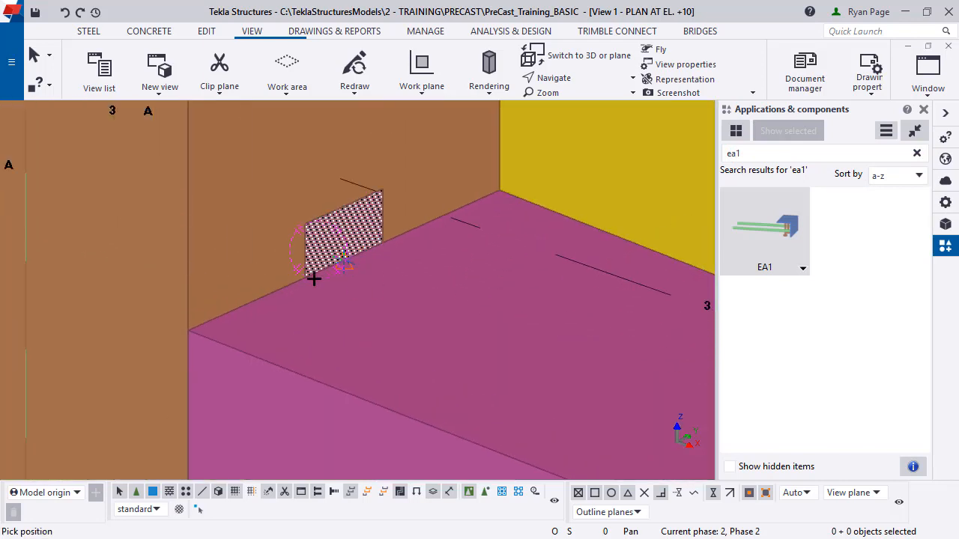
pyautogui.click(188, 337)
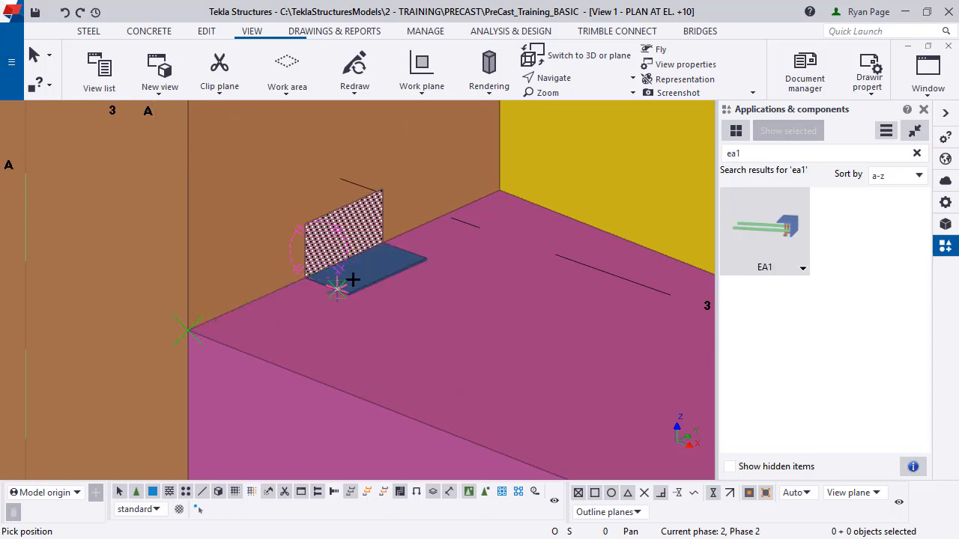
pyautogui.rightClick(368, 273)
pyautogui.click(397, 284)
pyautogui.hotkey('ctrl', '2')
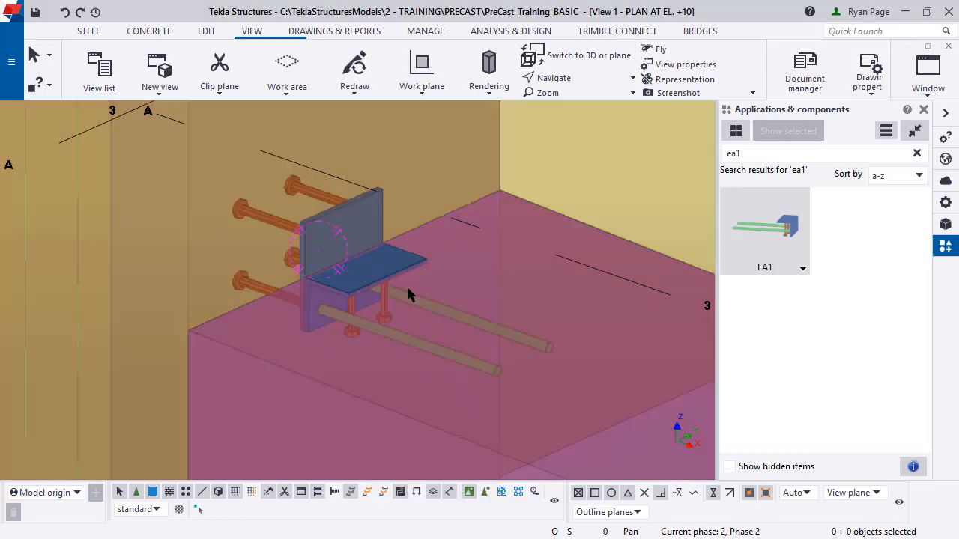
# Start a steel beam with the saved FieldHardware properties, profile PL3/8*4" and material A36.
pyautogui.scroll(-2, 366, 287)
pyautogui.keyDown('ctrl'); pyautogui.moveTo(357, 293); pyautogui.dragTo(502, 265, button='middle'); pyautogui.keyUp('ctrl')
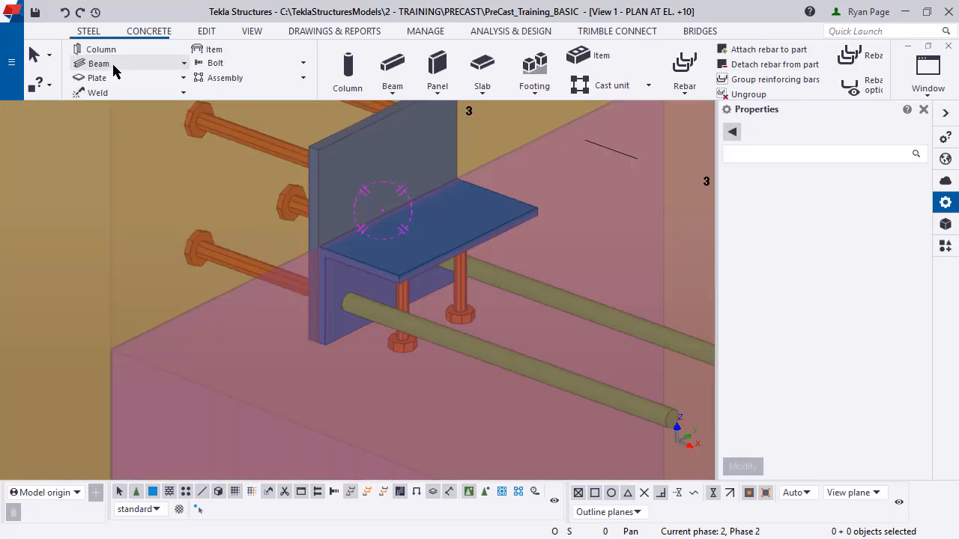
pyautogui.click(115, 71)
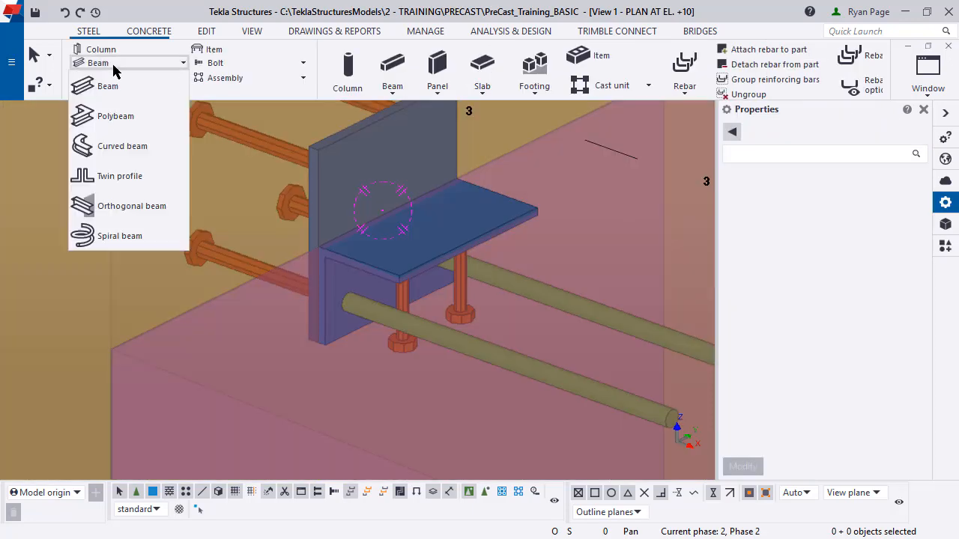
pyautogui.click(105, 85)
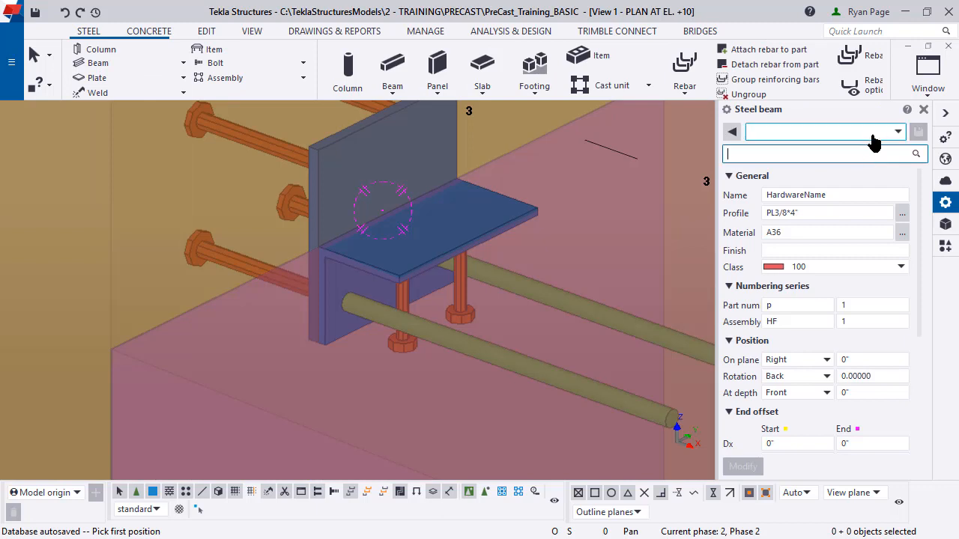
pyautogui.click(872, 132)
pyautogui.click(817, 227)
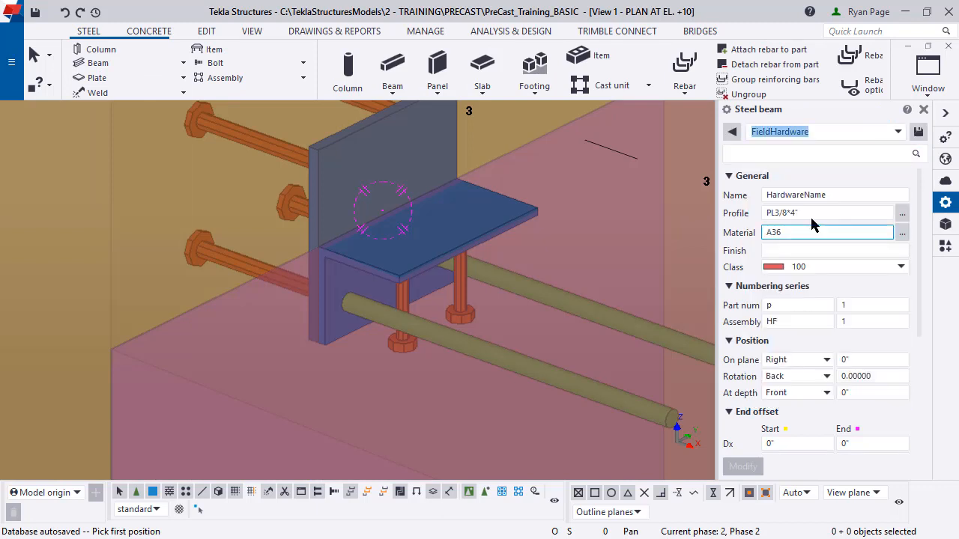
# Place the hardware plate along the angle's top back edge, starting 1" from its near corner and running 4" long.
pyautogui.scroll(2, 316, 238)
pyautogui.scroll(1, 317, 238)
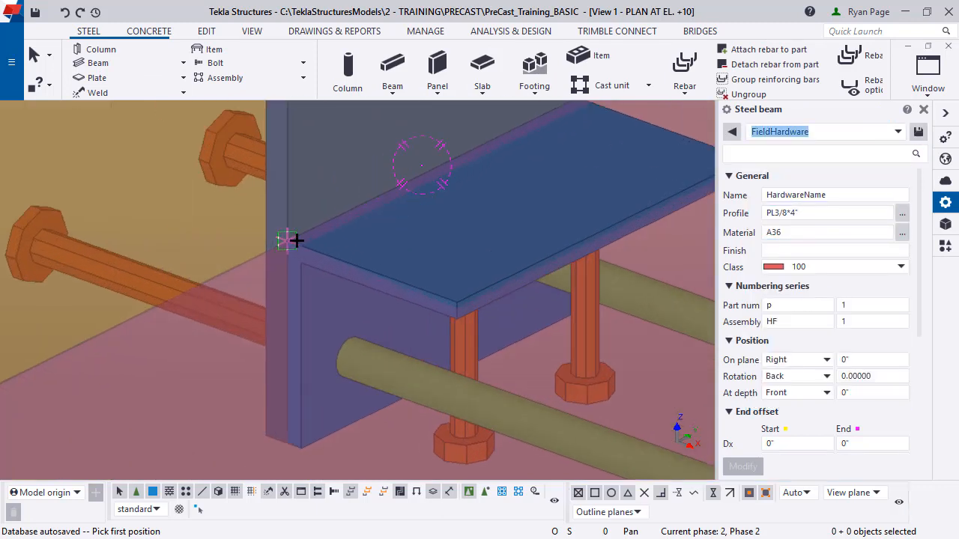
pyautogui.click(333, 219)
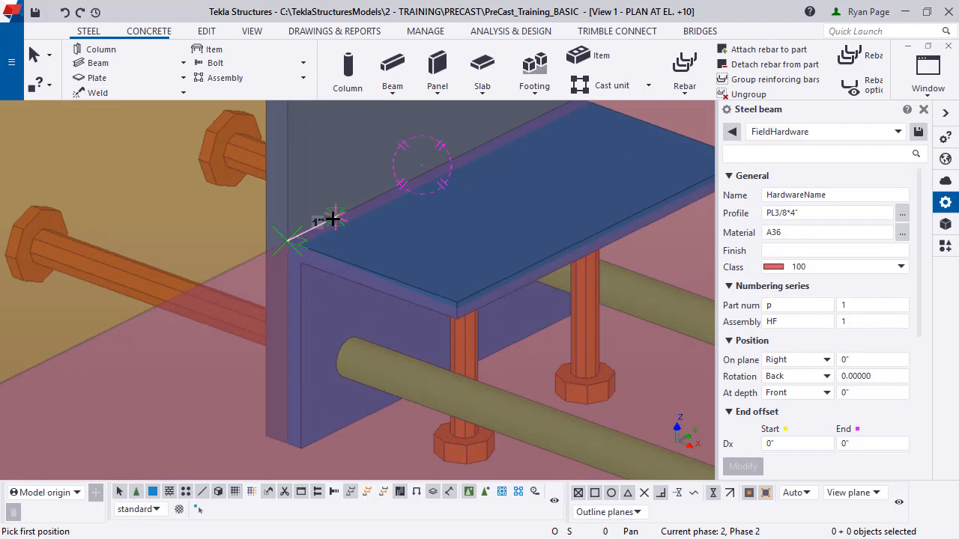
pyautogui.moveTo(485, 263); pyautogui.dragTo(409, 408, button='middle')
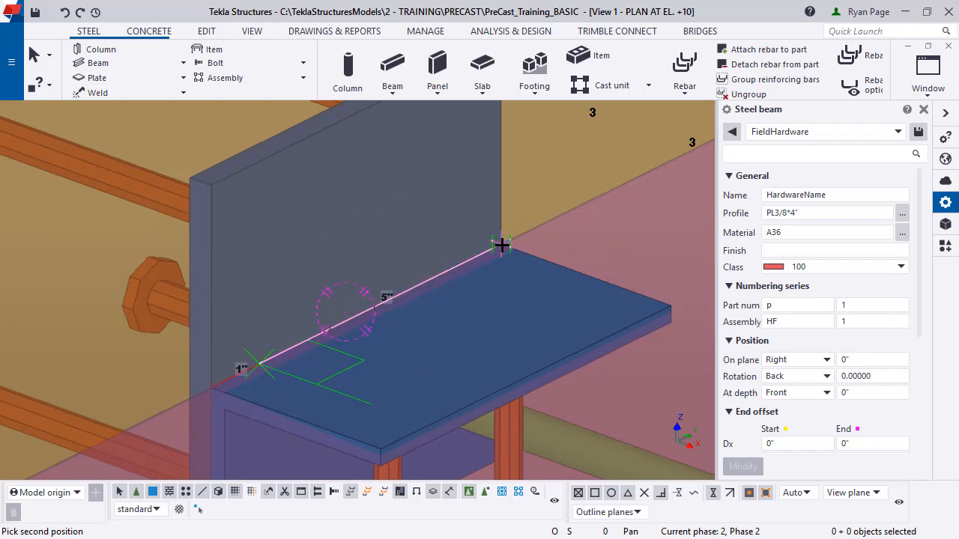
pyautogui.write('4')
pyautogui.press('Return')
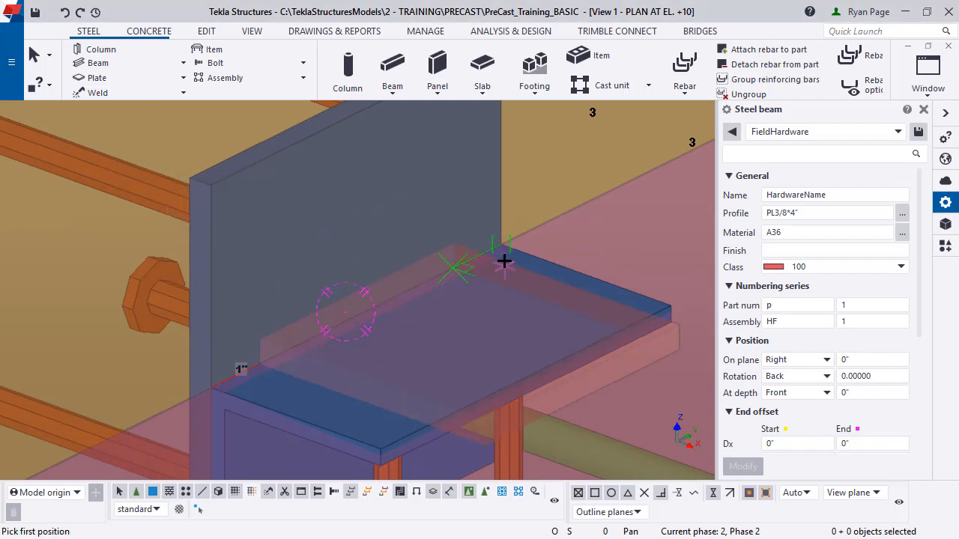
pyautogui.rightClick(505, 261)
pyautogui.click(559, 277)
# Examine the embed hardware at the beam top and the whole beam-to-column joint down to the corbel.
pyautogui.scroll(-3, 461, 266)
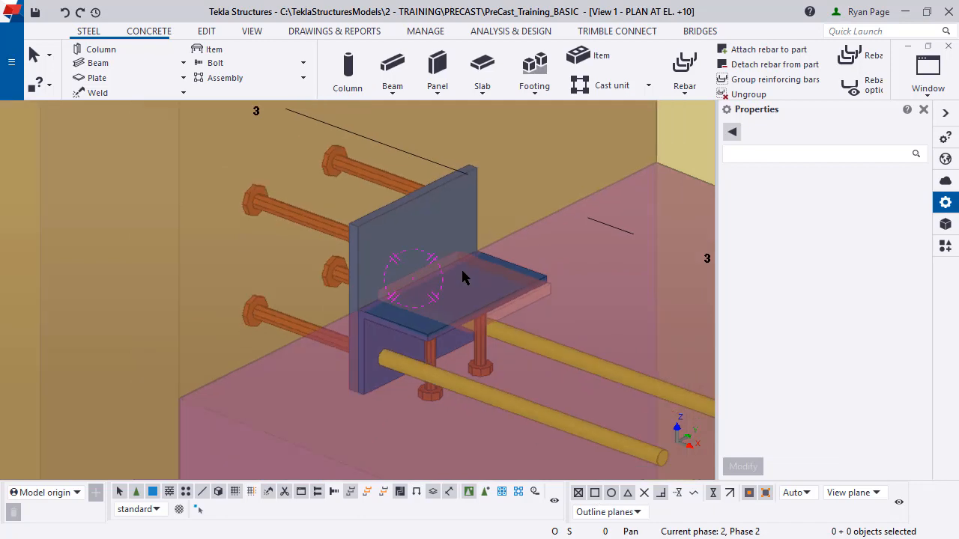
pyautogui.hotkey('ctrl', '4')
pyautogui.moveTo(449, 283)
pyautogui.keyDown('ctrl'); pyautogui.mouseDown(button='middle')
pyautogui.moveTo(456, 236)
pyautogui.moveTo(438, 294)
pyautogui.mouseUp(button='middle'); pyautogui.keyUp('ctrl')
pyautogui.hotkey('ctrl', '2')
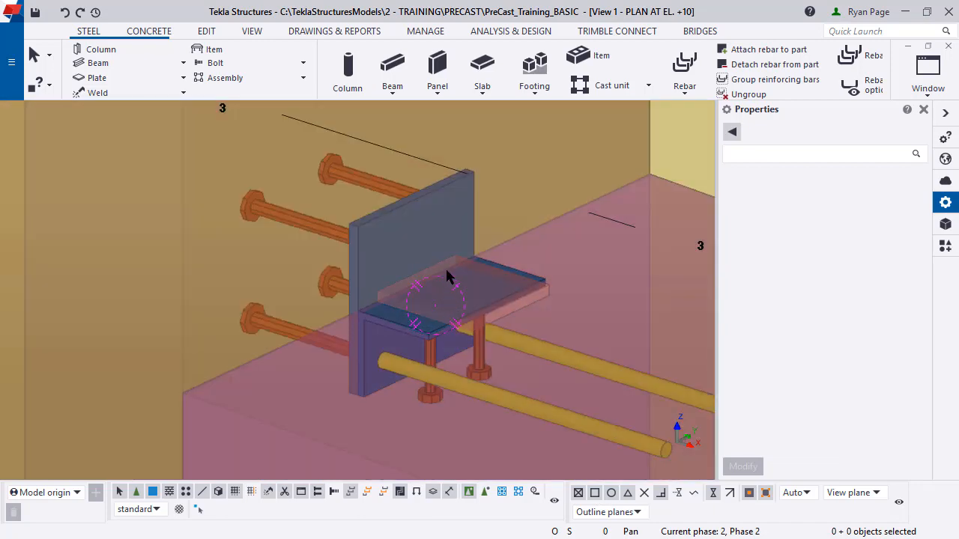
pyautogui.scroll(-3, 445, 261)
pyautogui.scroll(-5, 448, 266)
pyautogui.moveTo(462, 423)
pyautogui.mouseDown(button='middle')
pyautogui.moveTo(394, 272)
pyautogui.moveTo(473, 242)
pyautogui.moveTo(542, 236)
pyautogui.moveTo(407, 253)
pyautogui.moveTo(395, 267)
pyautogui.moveTo(432, 258)
pyautogui.mouseUp(button='middle')
pyautogui.scroll(2, 387, 290)
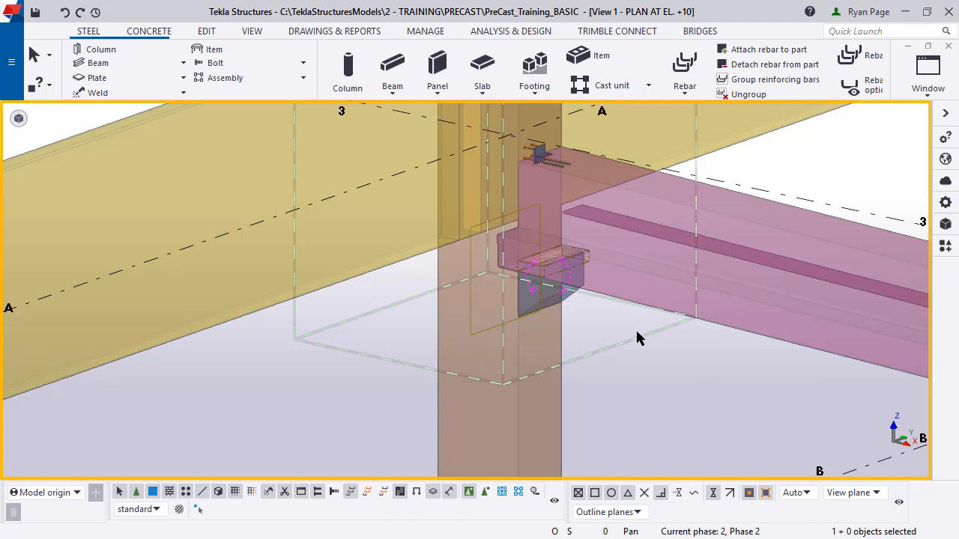
# Define a custom component of type Connection named "Column to Beam_top" from the hardware plate, EP9 and EA1.
pyautogui.scroll(10, 635, 328)
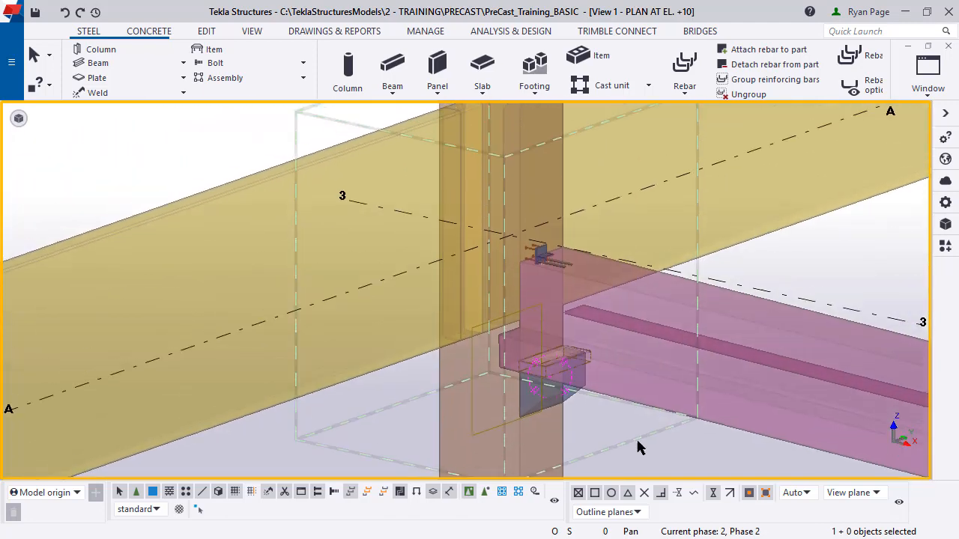
pyautogui.scroll(2, 498, 243)
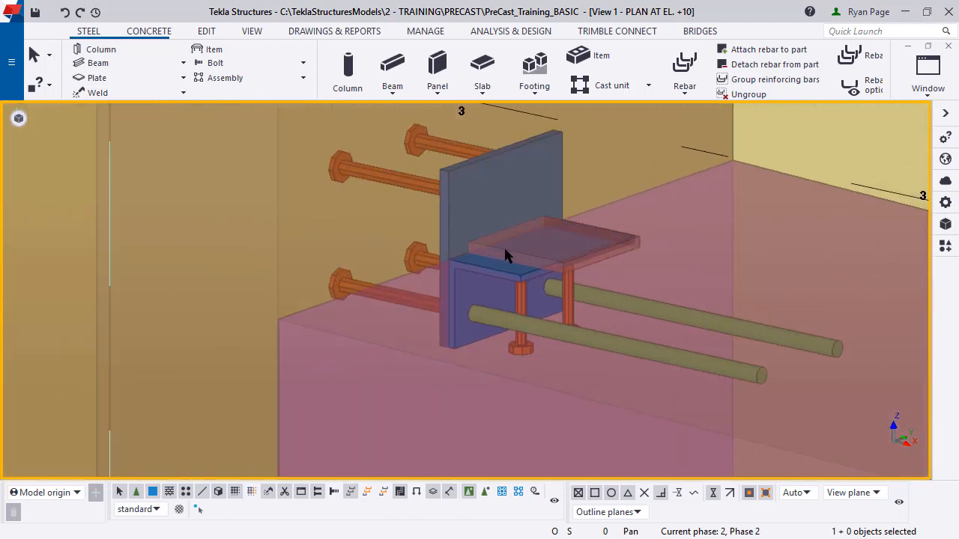
pyautogui.click(501, 246)
pyautogui.scroll(2, 446, 196)
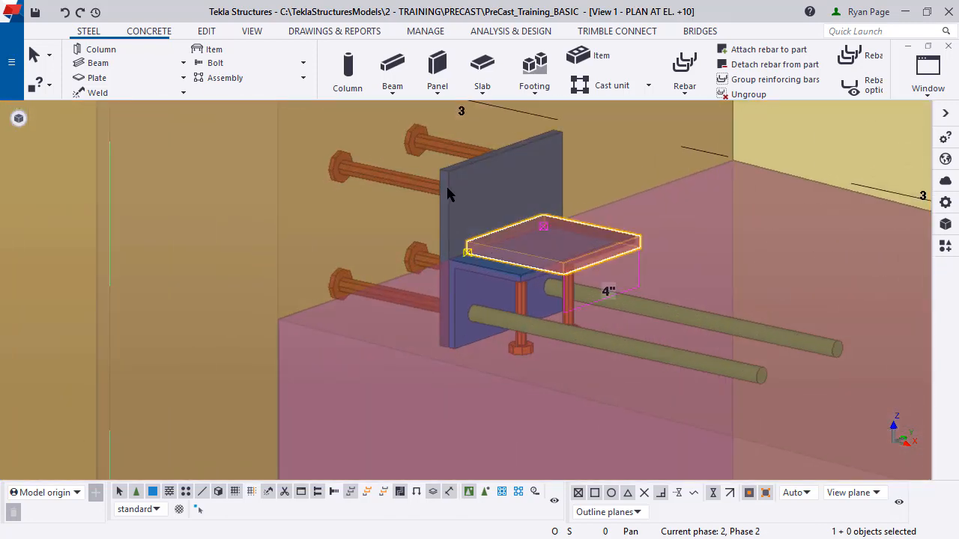
pyautogui.keyDown('shift'); pyautogui.click(446, 187); pyautogui.keyUp('shift')
pyautogui.keyDown('shift'); pyautogui.click(577, 337); pyautogui.keyUp('shift')
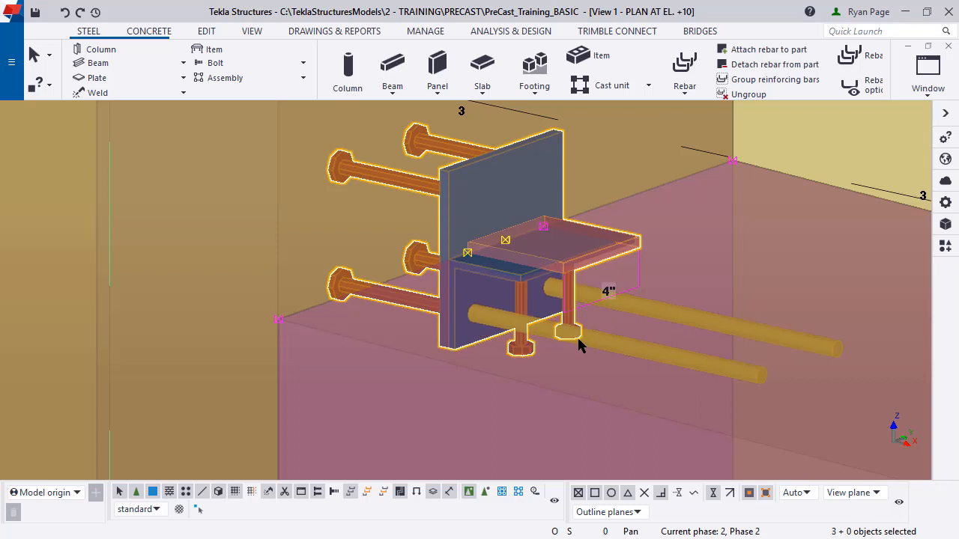
pyautogui.click(944, 248)
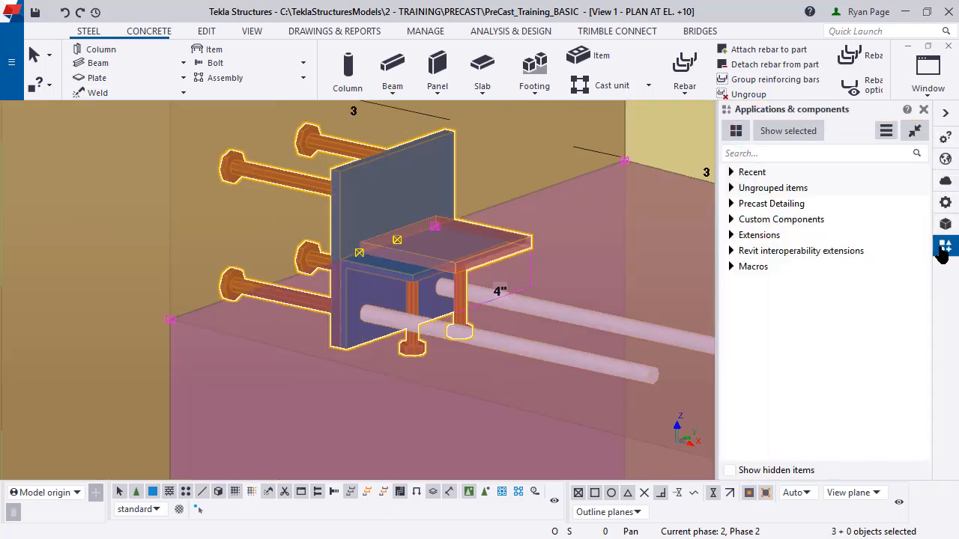
pyautogui.click(886, 131)
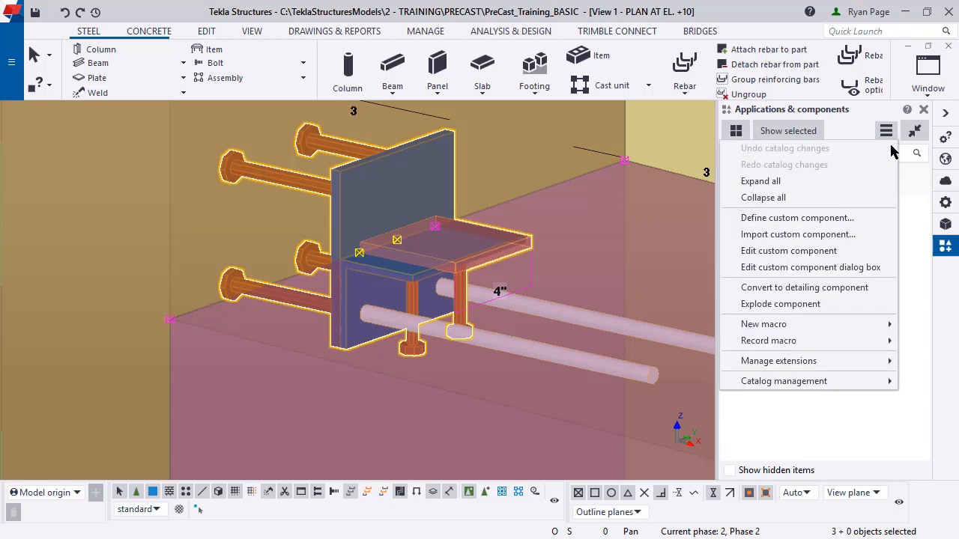
pyautogui.click(878, 227)
pyautogui.click(625, 204)
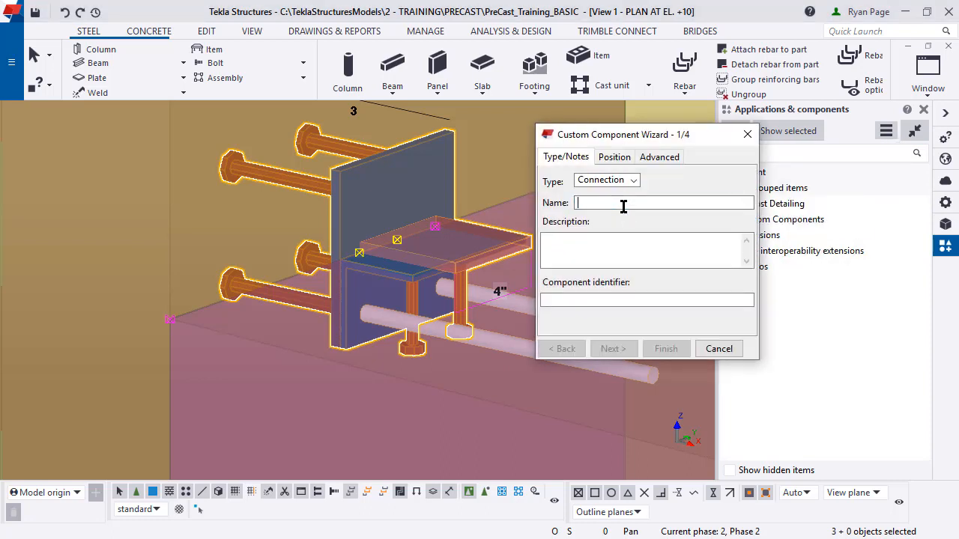
pyautogui.write('Column to Beam_top')
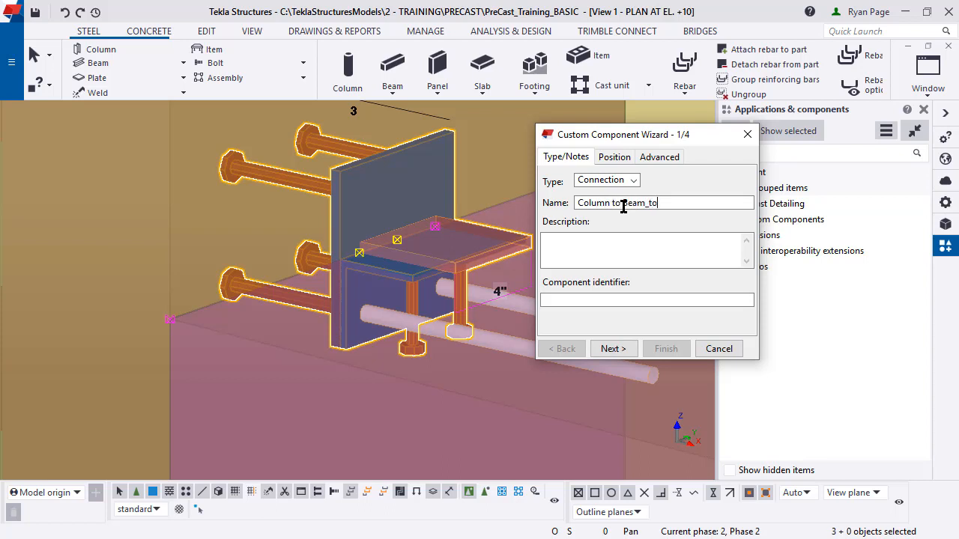
# Set the connection's position type to Collision plane, allow multiple instances between the same parts, and put the definition point at the secondary part's top centre.
pyautogui.click(613, 157)
pyautogui.click(635, 286)
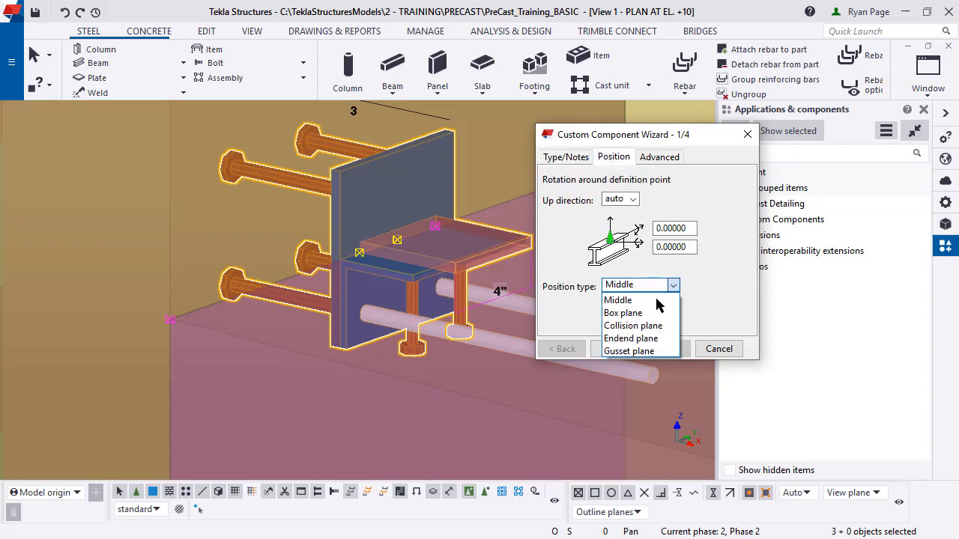
pyautogui.click(667, 329)
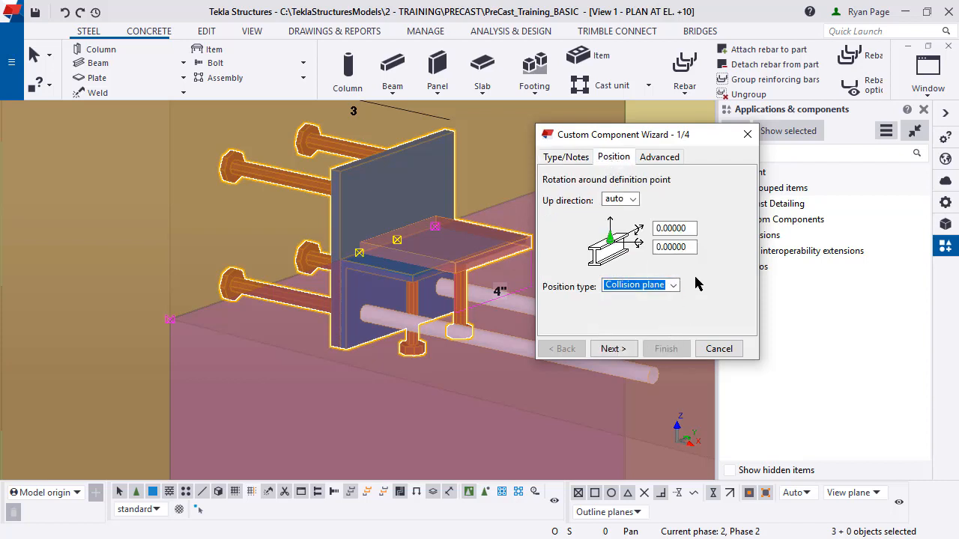
pyautogui.click(669, 158)
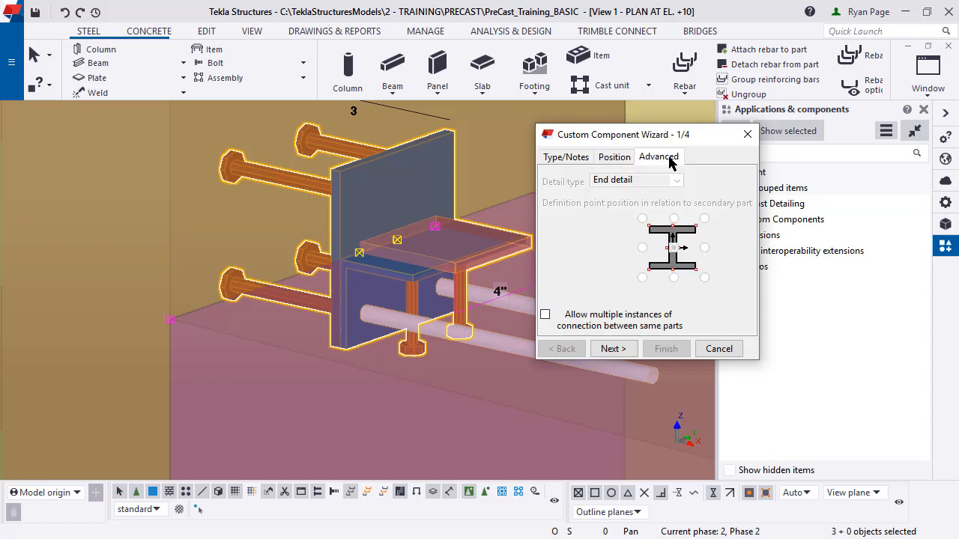
pyautogui.click(544, 316)
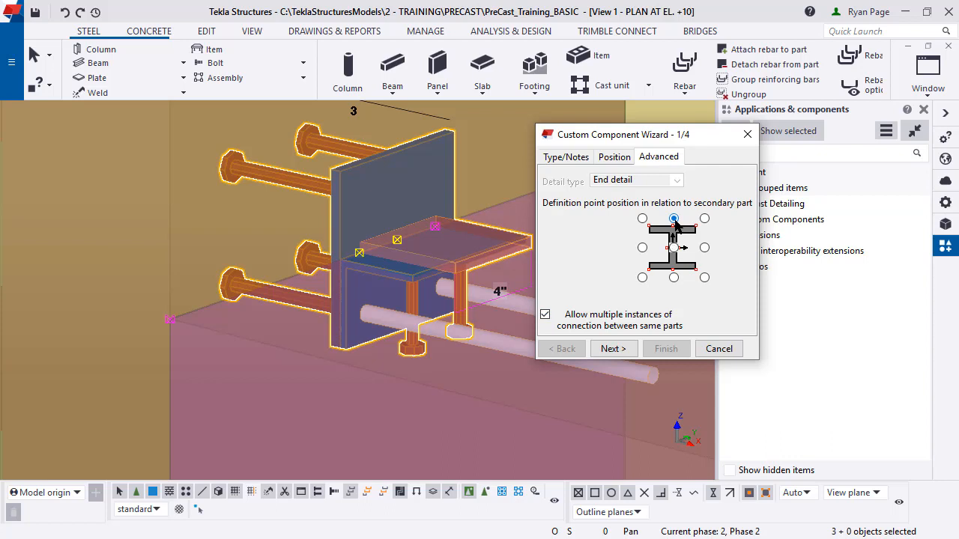
pyautogui.click(632, 349)
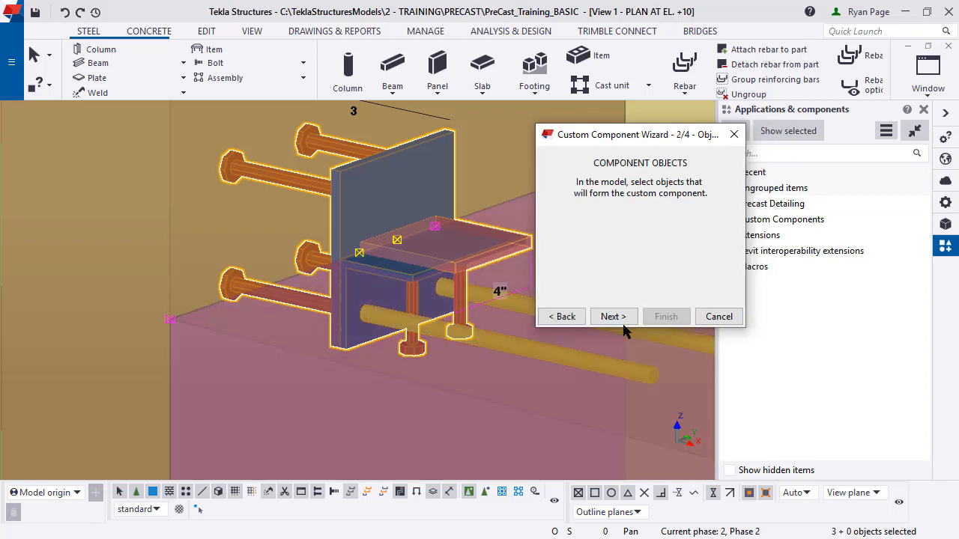
# Keep the selected top hardware as component objects and create the connection with the column as main part and the beam as secondary part.
pyautogui.click(611, 316)
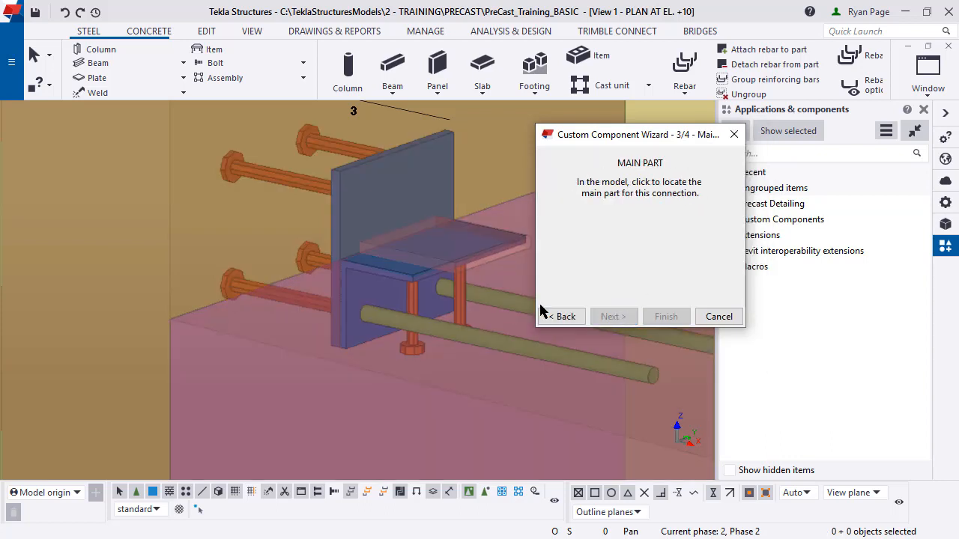
pyautogui.scroll(-3, 307, 386)
pyautogui.scroll(-2, 303, 382)
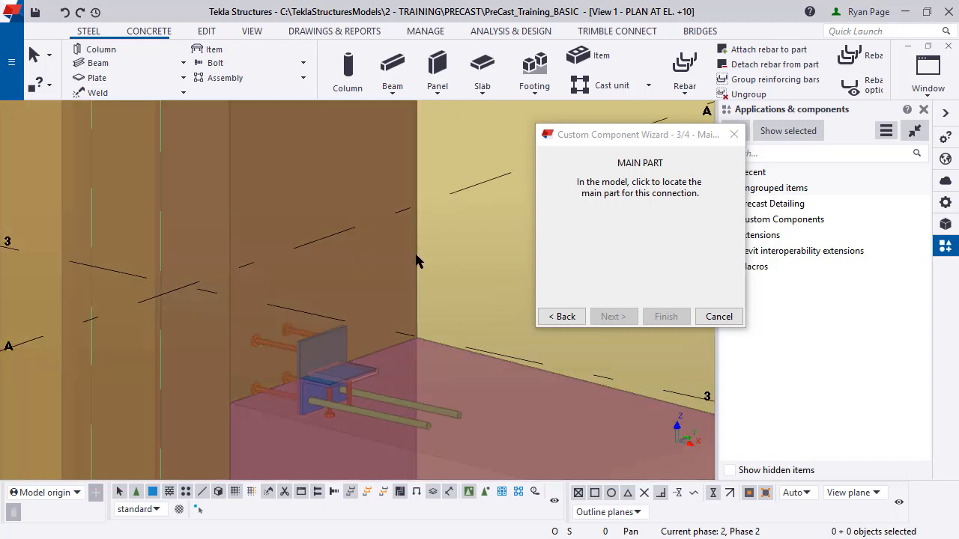
pyautogui.click(416, 259)
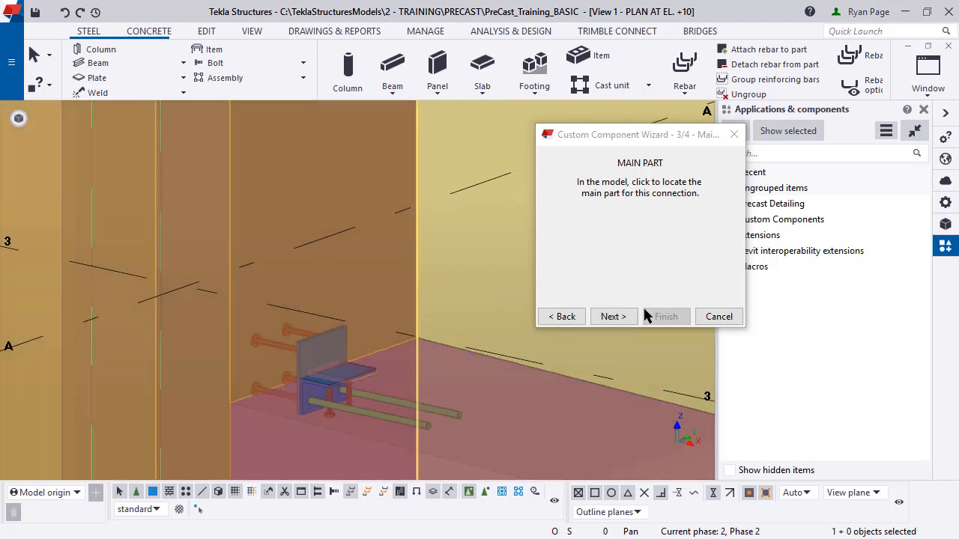
pyautogui.click(631, 317)
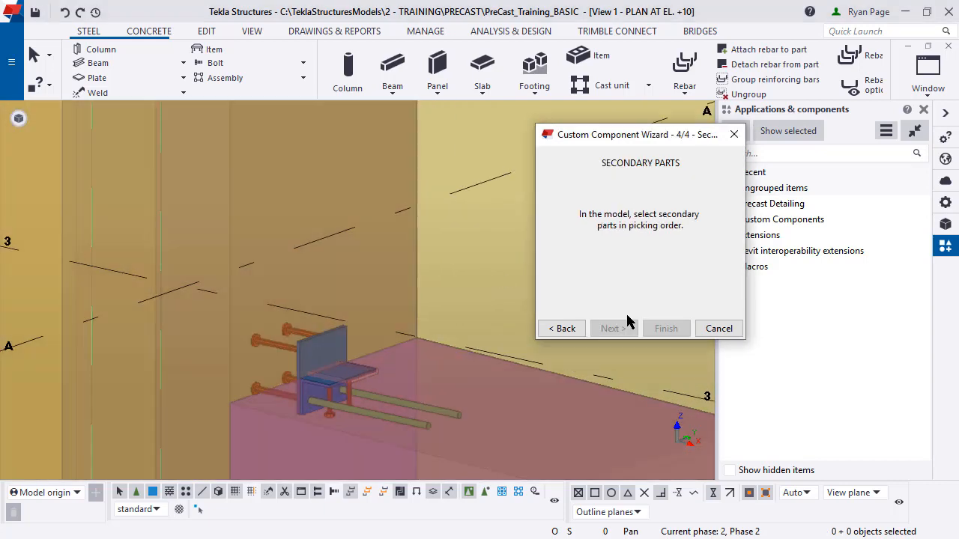
pyautogui.click(536, 364)
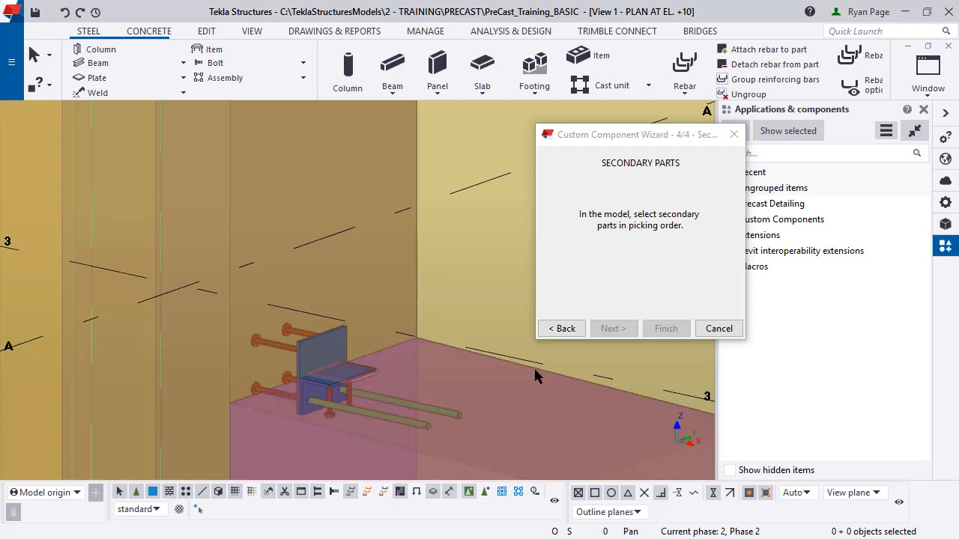
pyautogui.click(534, 366)
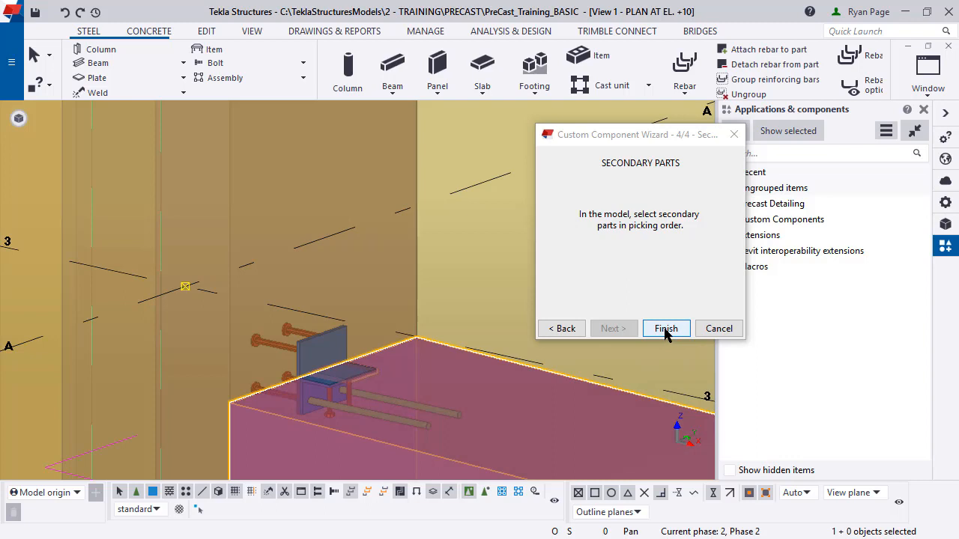
pyautogui.click(666, 329)
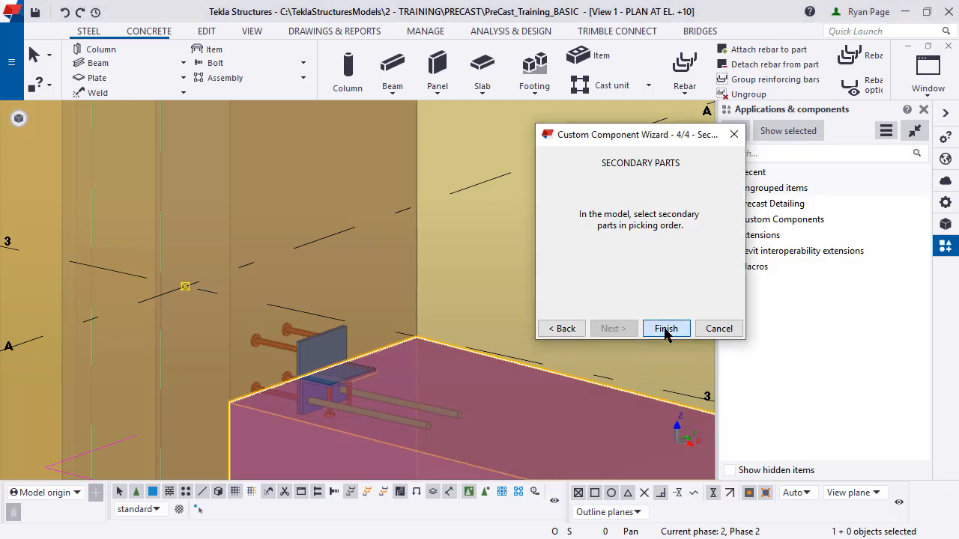
# Select the corbel under the beam end together with the bearing pad on top of it.
pyautogui.scroll(-2, 428, 298)
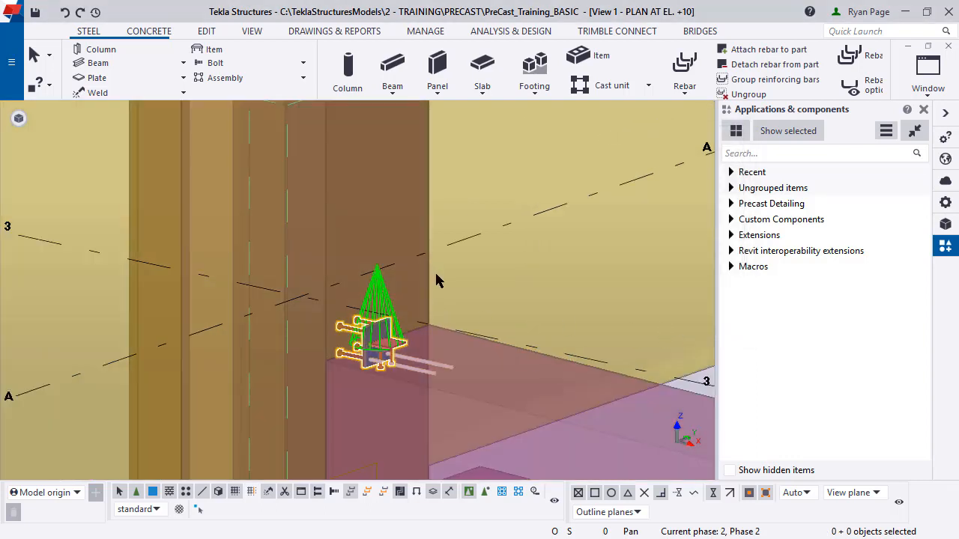
pyautogui.scroll(5, 445, 284)
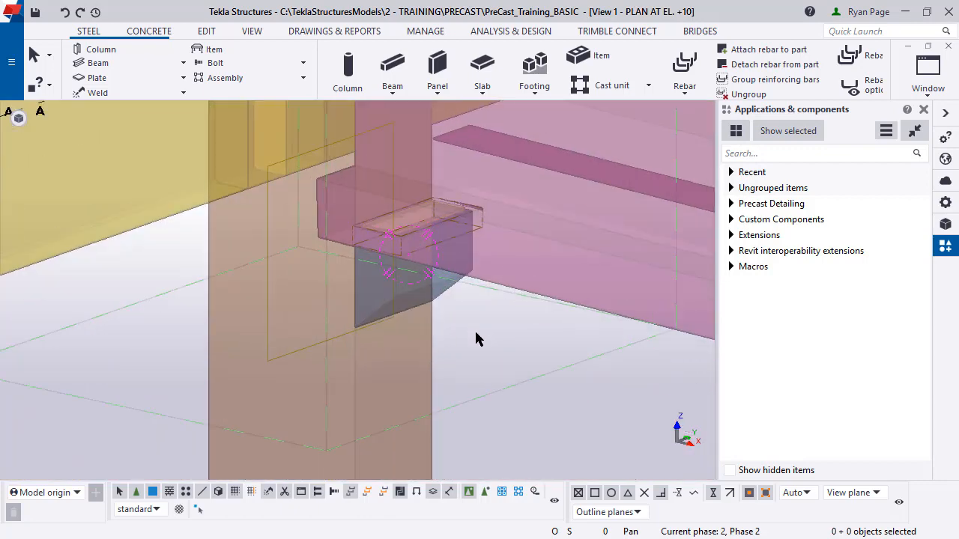
pyautogui.scroll(2, 476, 333)
pyautogui.click(479, 328)
pyautogui.moveTo(498, 336); pyautogui.dragTo(516, 357, button='middle')
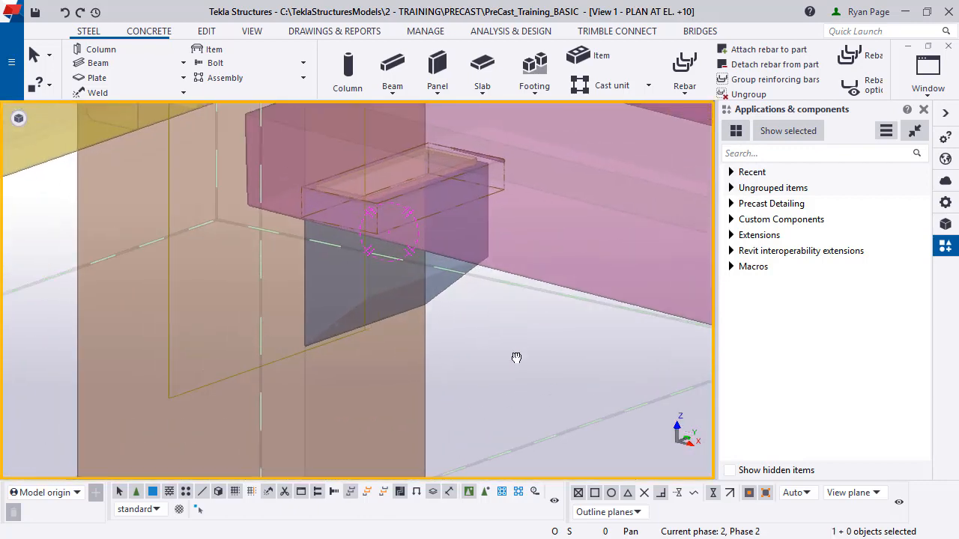
pyautogui.scroll(4, 518, 374)
pyautogui.click(447, 356)
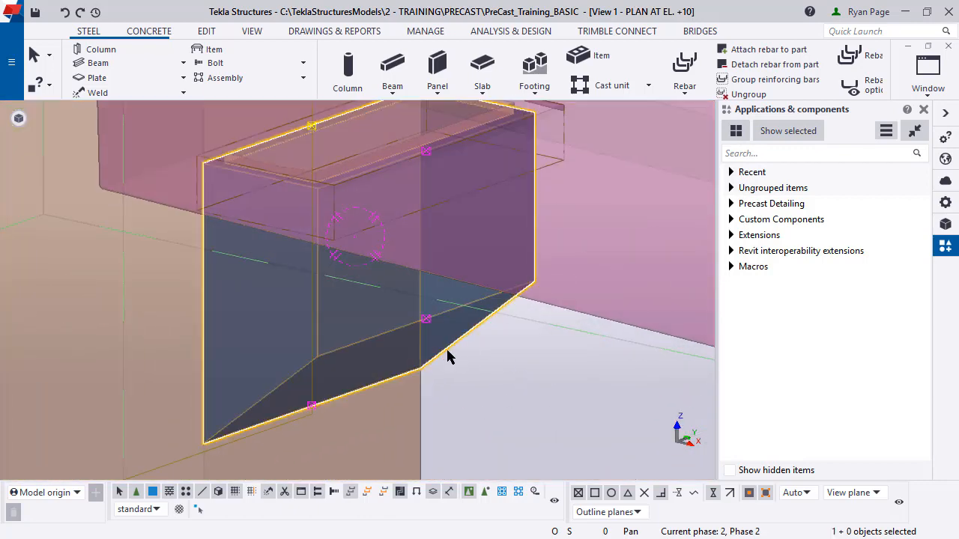
pyautogui.scroll(3, 301, 170)
pyautogui.keyDown('shift'); pyautogui.click(263, 166); pyautogui.keyUp('shift')
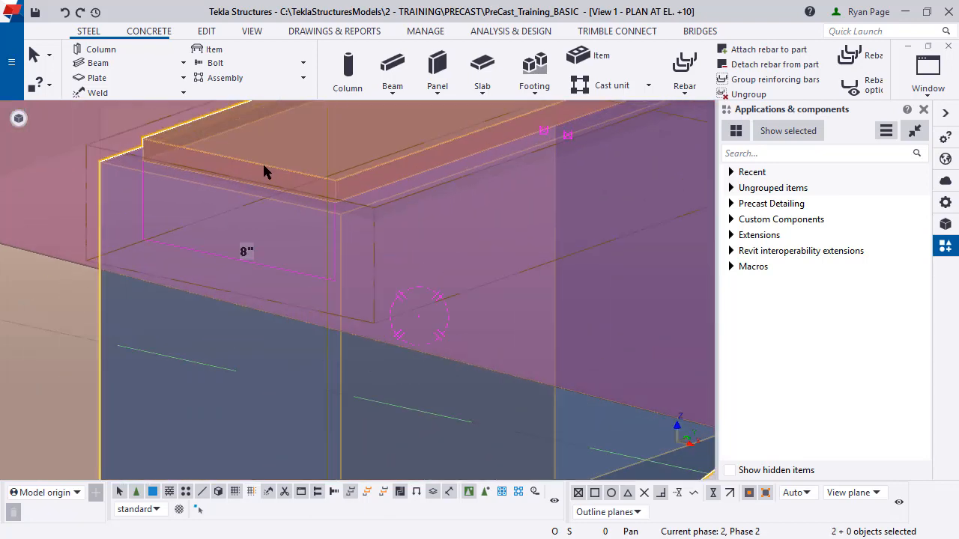
pyautogui.scroll(-4, 271, 220)
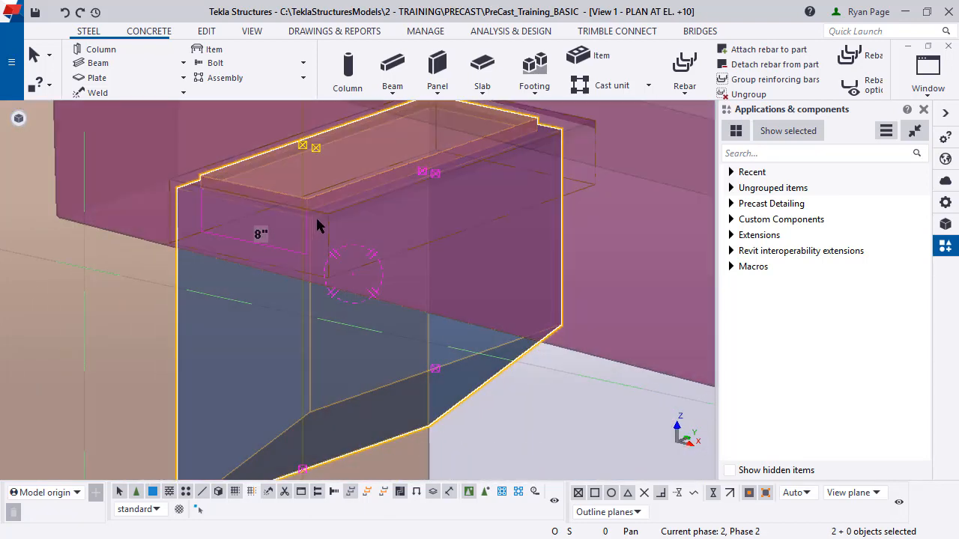
pyautogui.scroll(-2, 317, 225)
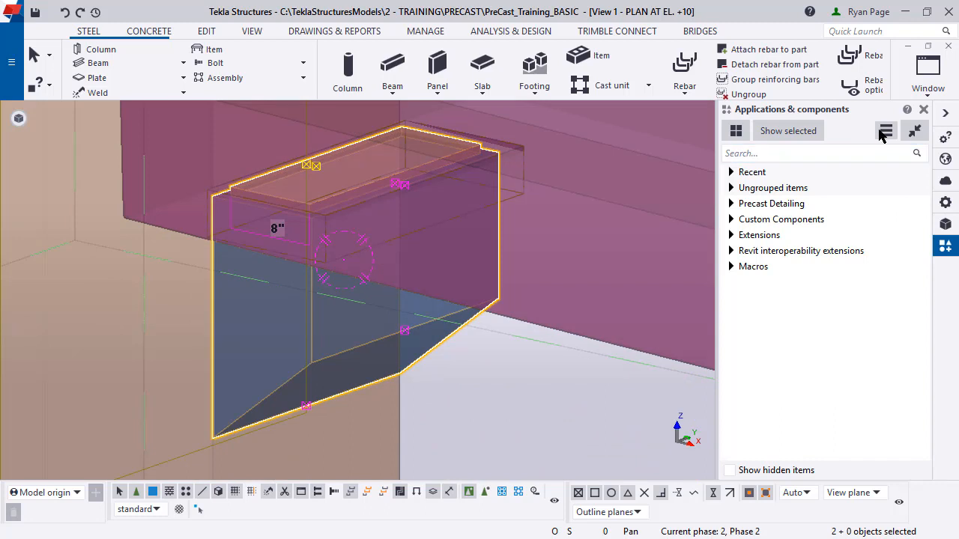
# Define a custom component of type Connection named "Column to Beam_Bottom" from the corbel and bearing pad.
pyautogui.click(885, 132)
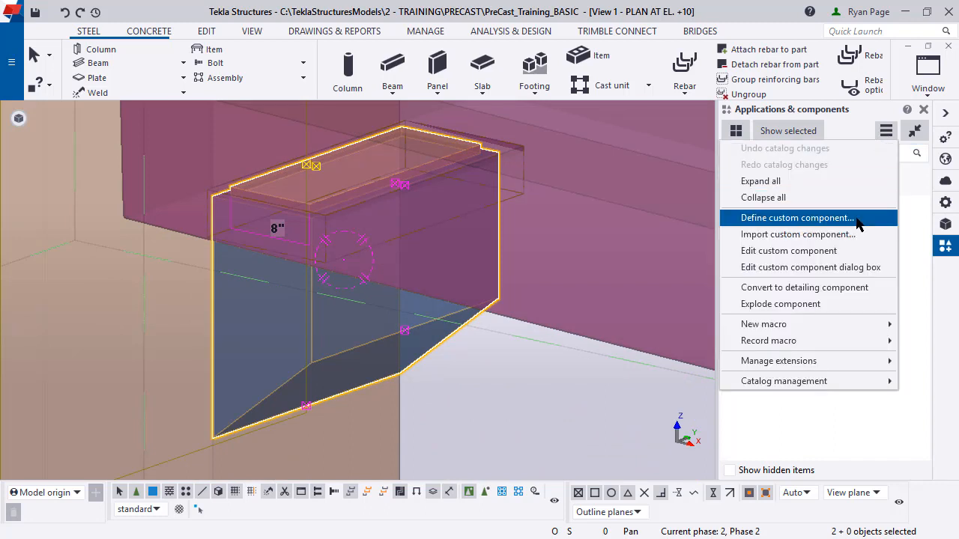
pyautogui.click(857, 219)
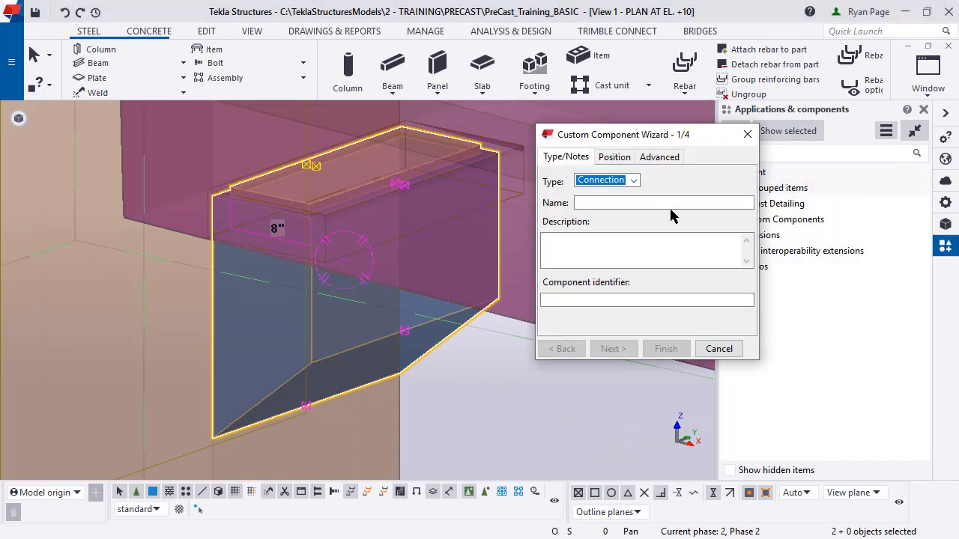
pyautogui.click(620, 203)
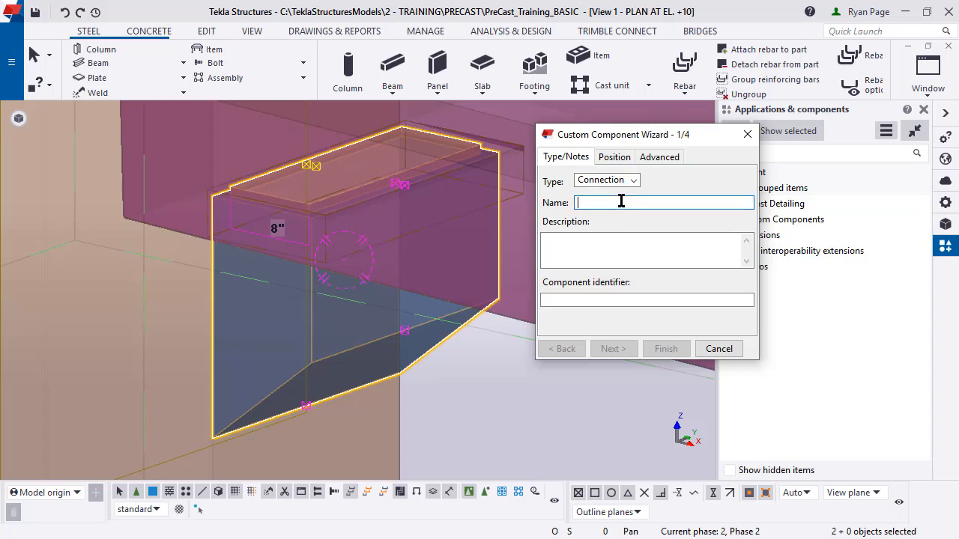
pyautogui.write('Column to Beam')
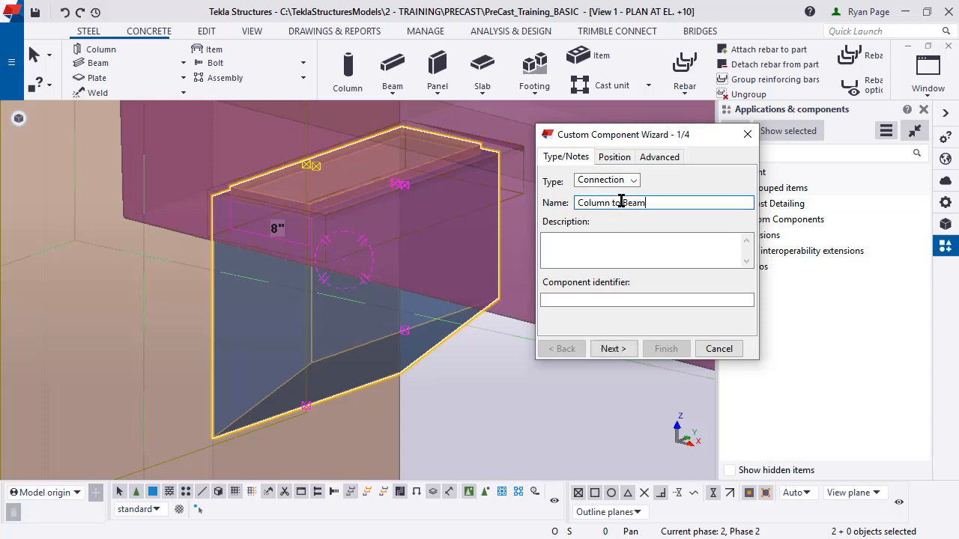
pyautogui.write('_Bottom')
# Give the corbel connection the Collision plane position type, multiple instances between the same parts, and a definition point at the secondary part's bottom centre.
pyautogui.click(613, 159)
pyautogui.click(644, 285)
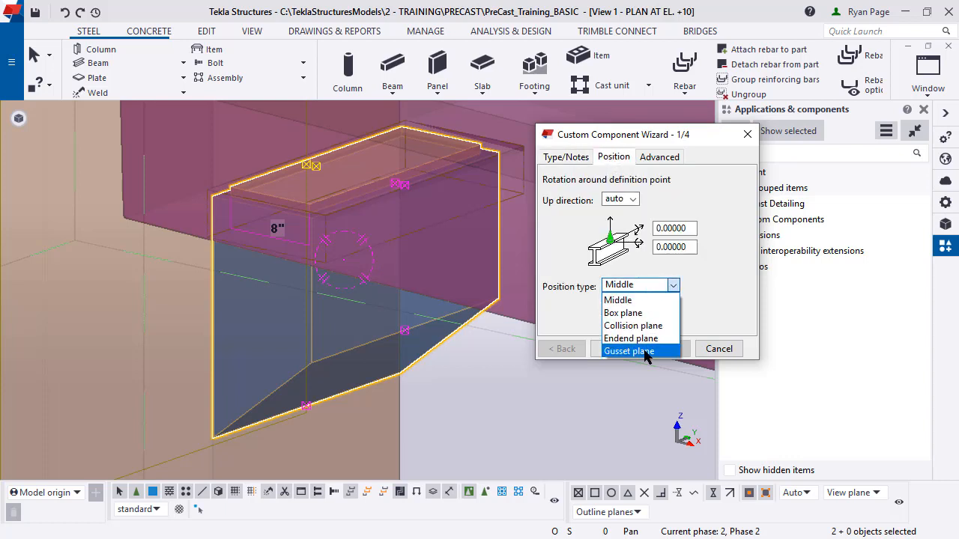
pyautogui.click(643, 326)
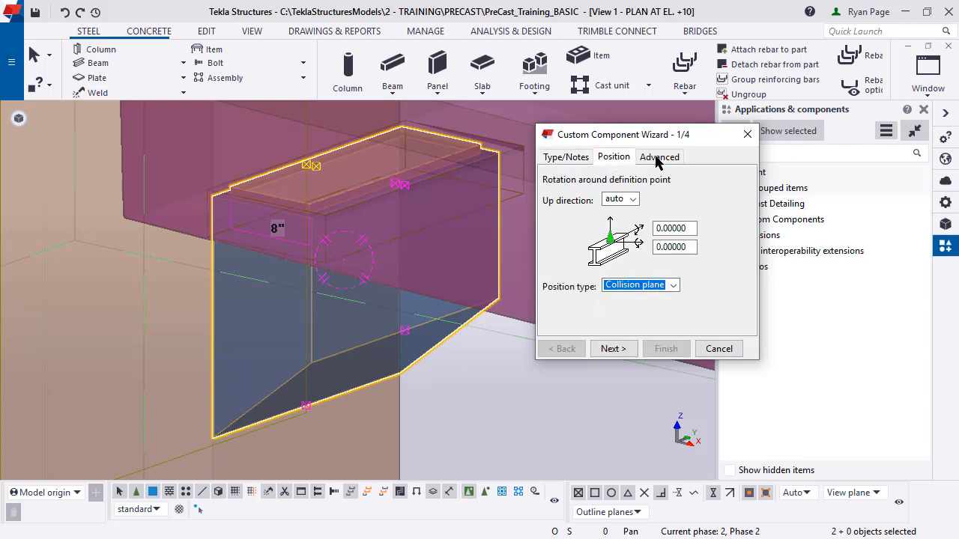
pyautogui.click(657, 157)
pyautogui.click(546, 315)
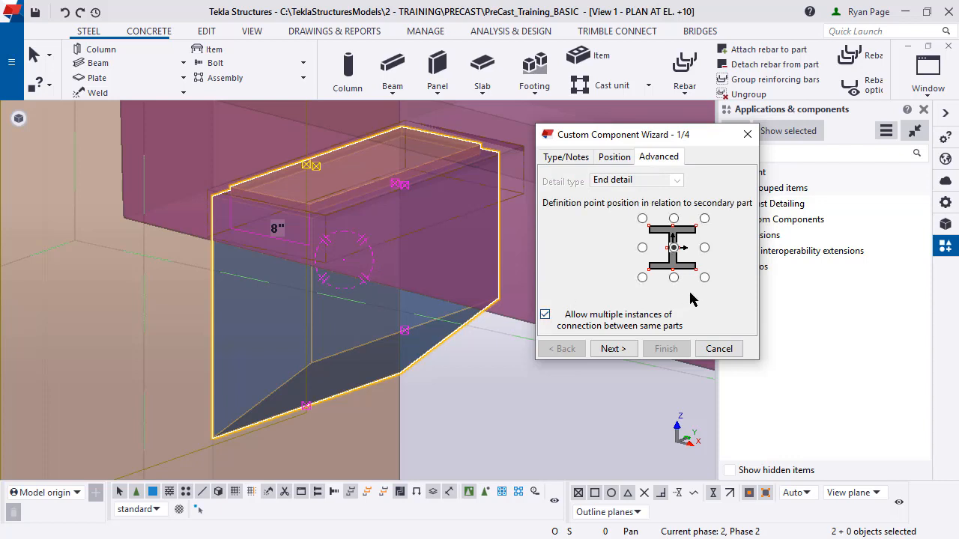
pyautogui.click(674, 277)
pyautogui.click(612, 349)
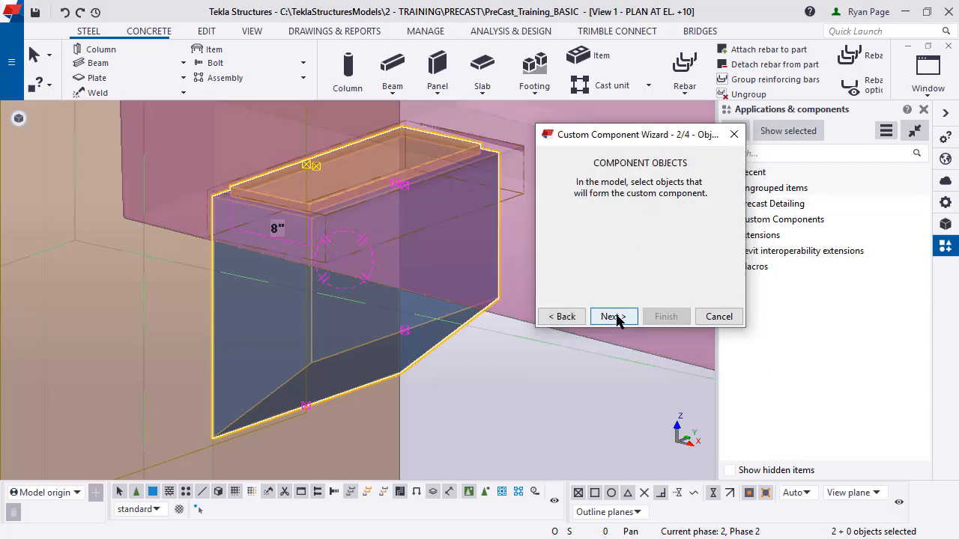
# Create the corbel connection from the selected objects with the column as main part and the beam as secondary part.
pyautogui.click(611, 316)
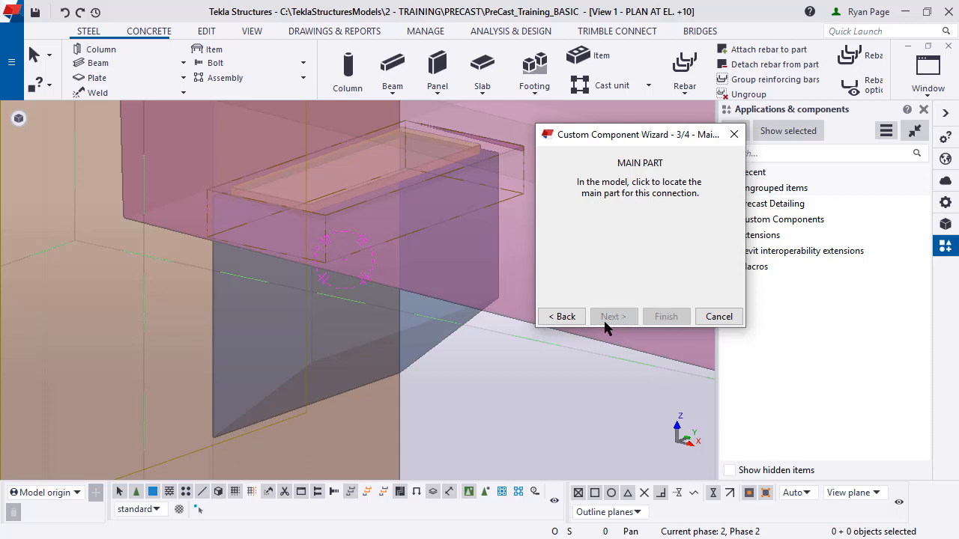
pyautogui.click(400, 418)
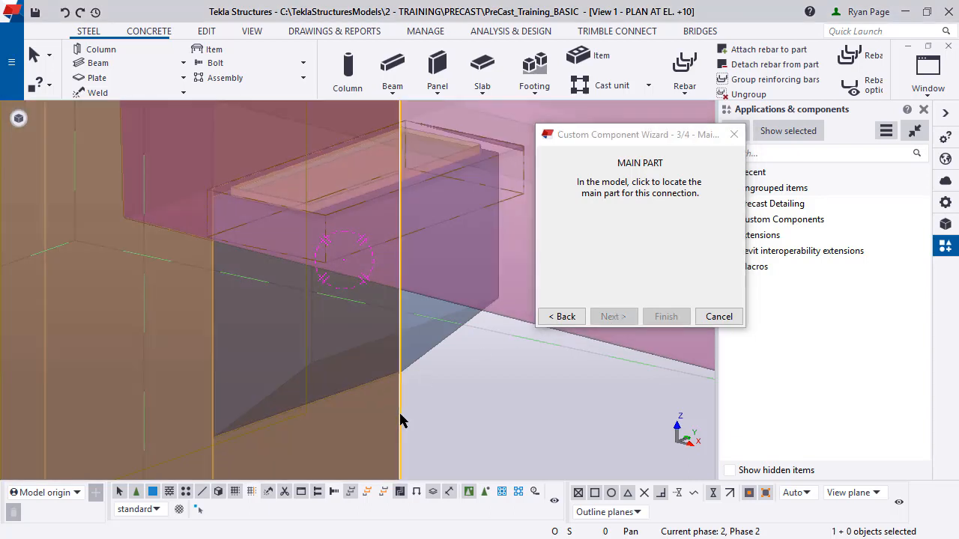
pyautogui.scroll(-2, 375, 418)
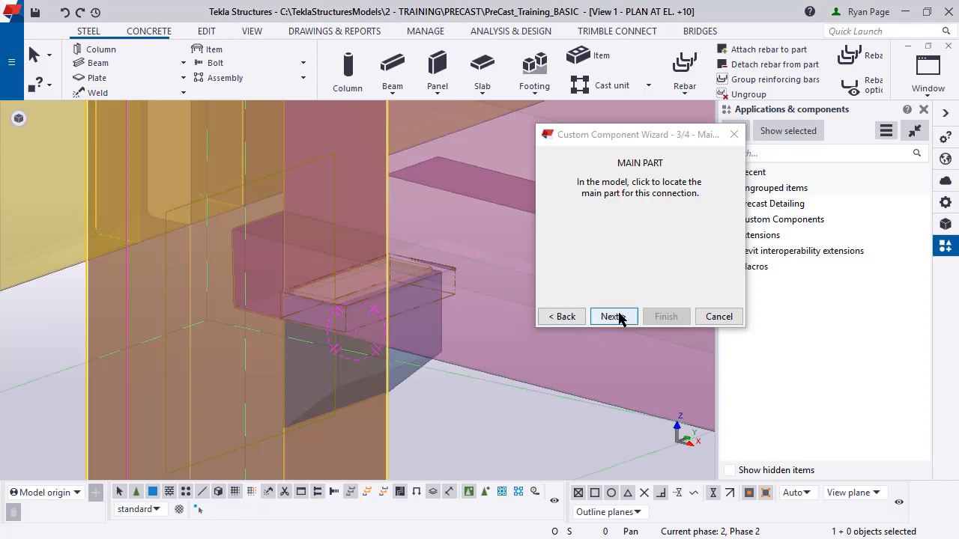
pyautogui.click(611, 317)
pyautogui.click(482, 376)
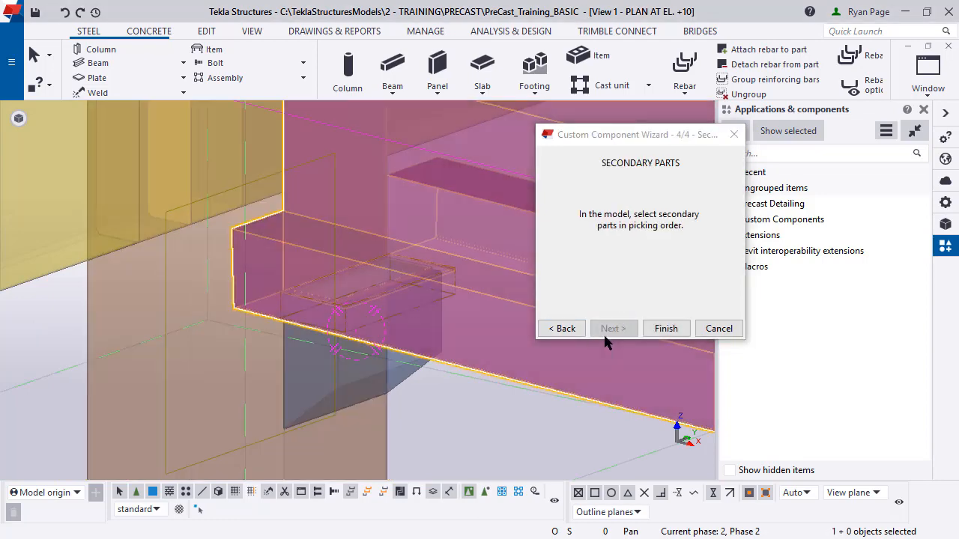
pyautogui.click(664, 329)
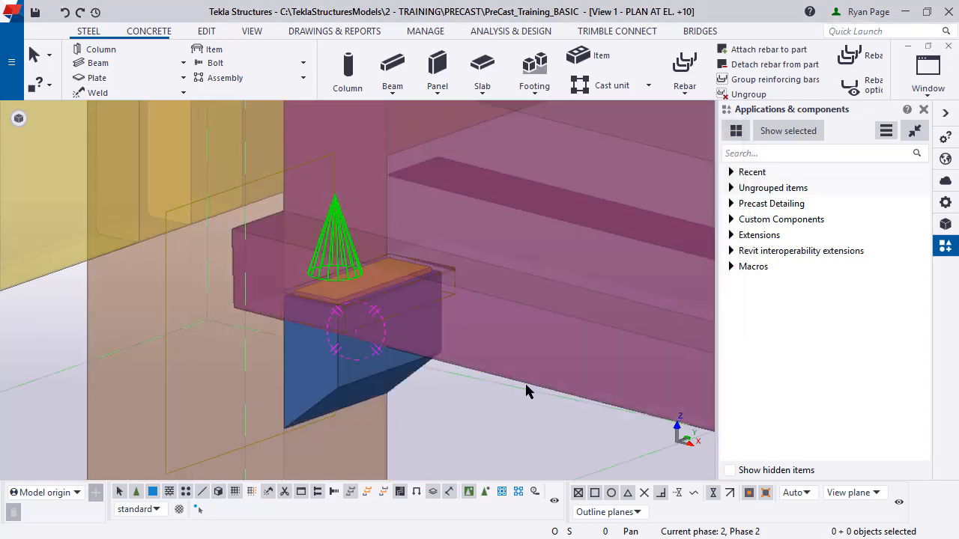
pyautogui.scroll(-3, 526, 384)
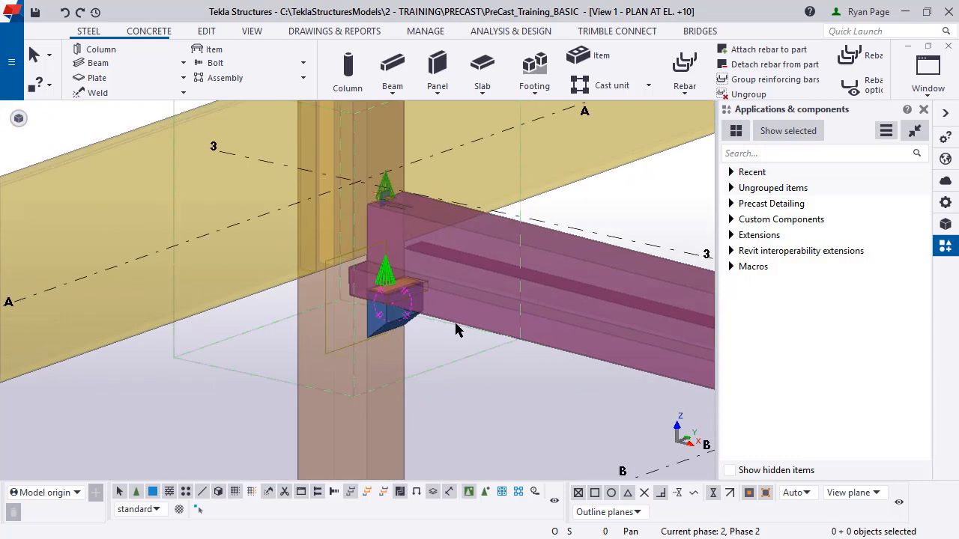
pyautogui.scroll(-1, 458, 330)
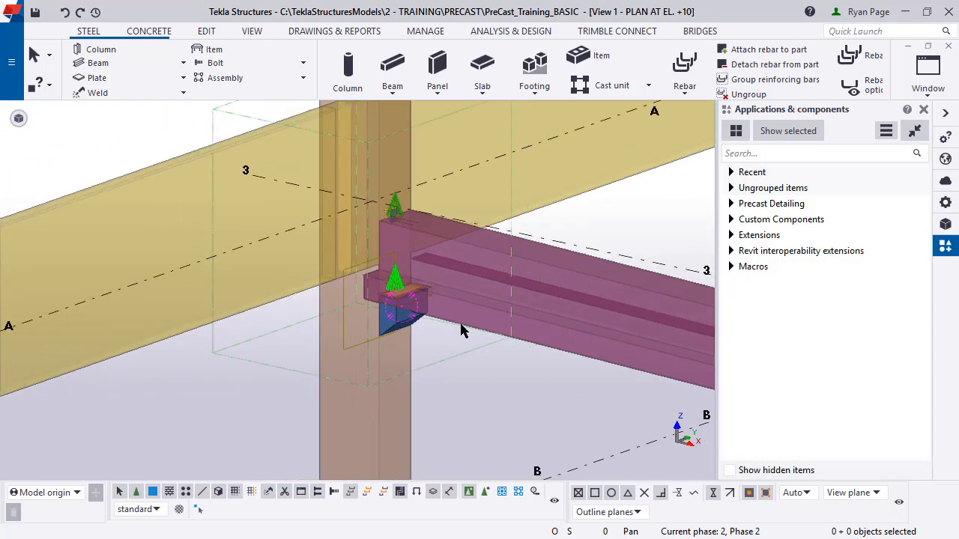